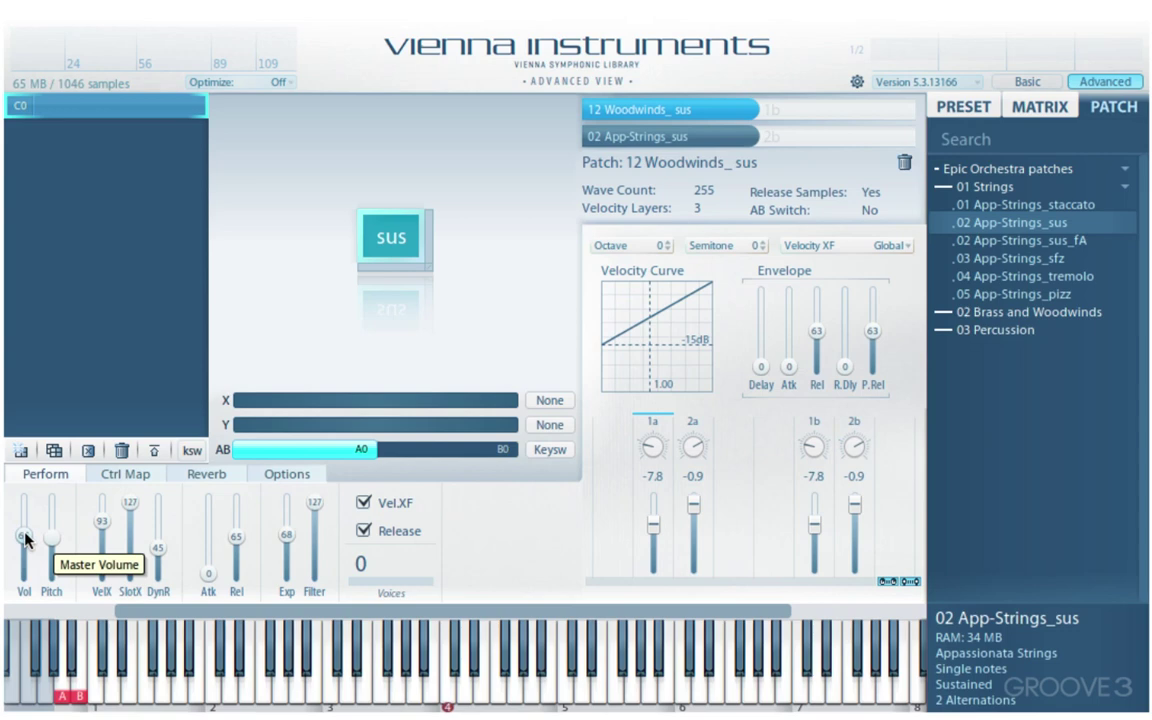
# Lower the master volume from 69 to 63 in the Basic view, then return to Advanced
pyautogui.click(1027, 81)
pyautogui.scroll(-6, 884, 488)
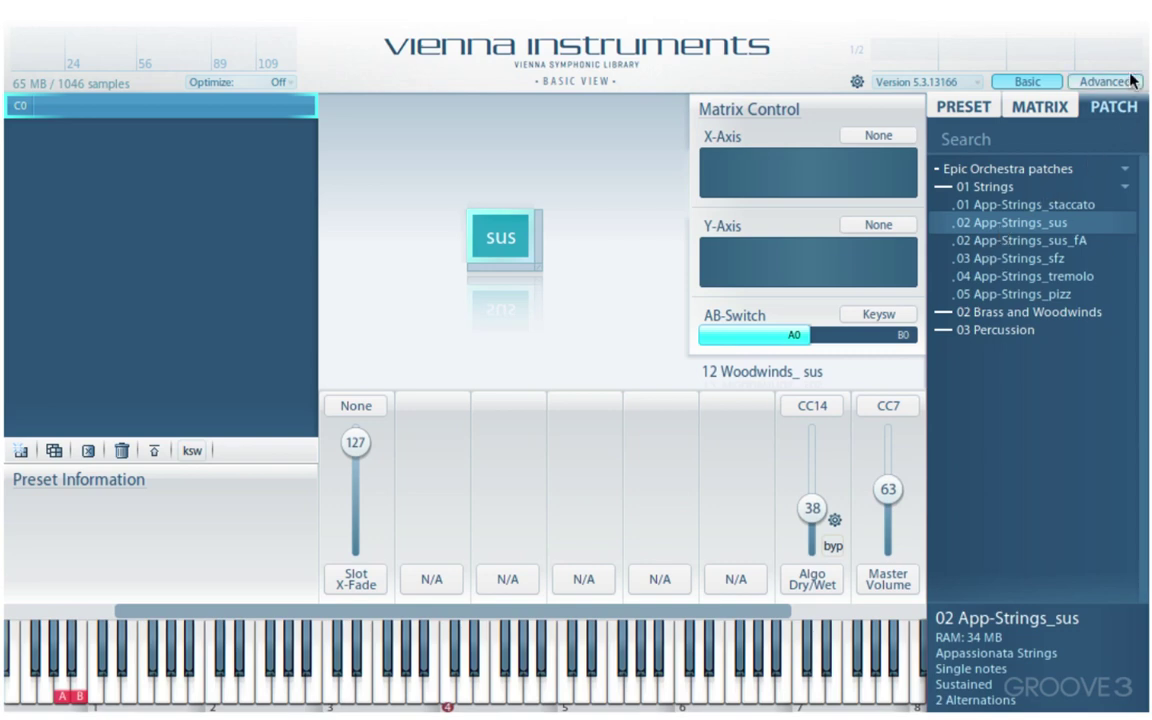
pyautogui.click(1104, 81)
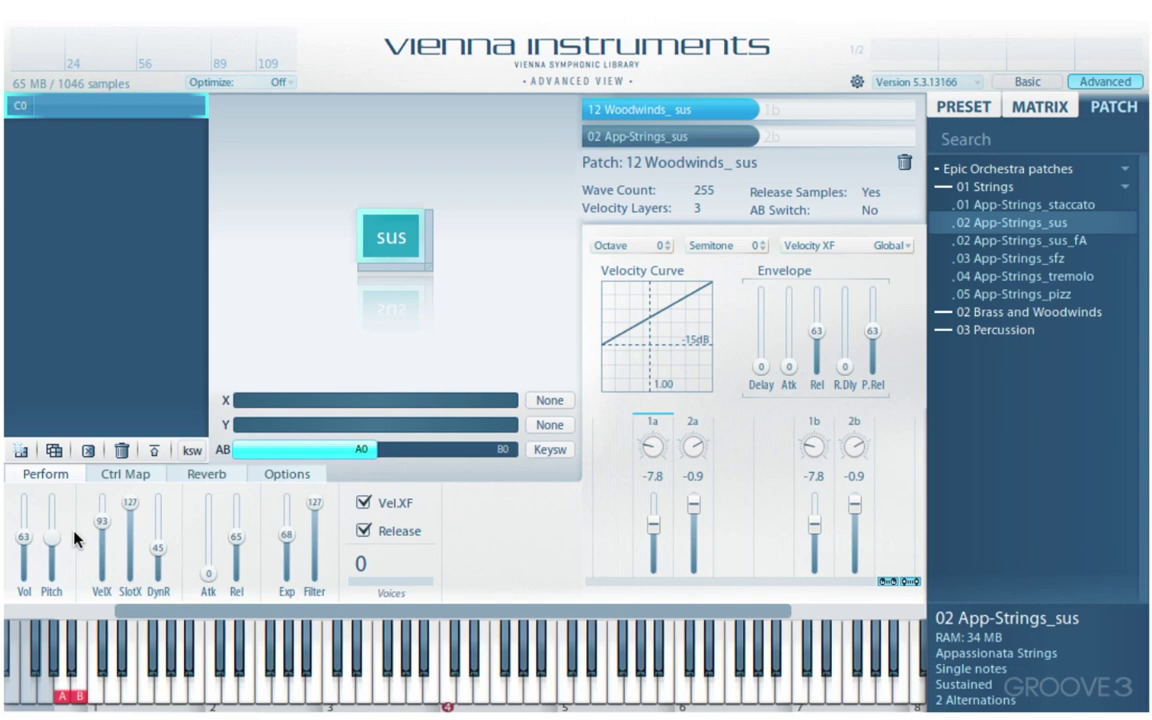
# Lower the slot crossfade, sweep DynR to minimum and 127, and settle it at 63
pyautogui.moveTo(129, 504); pyautogui.dragTo(116, 454)
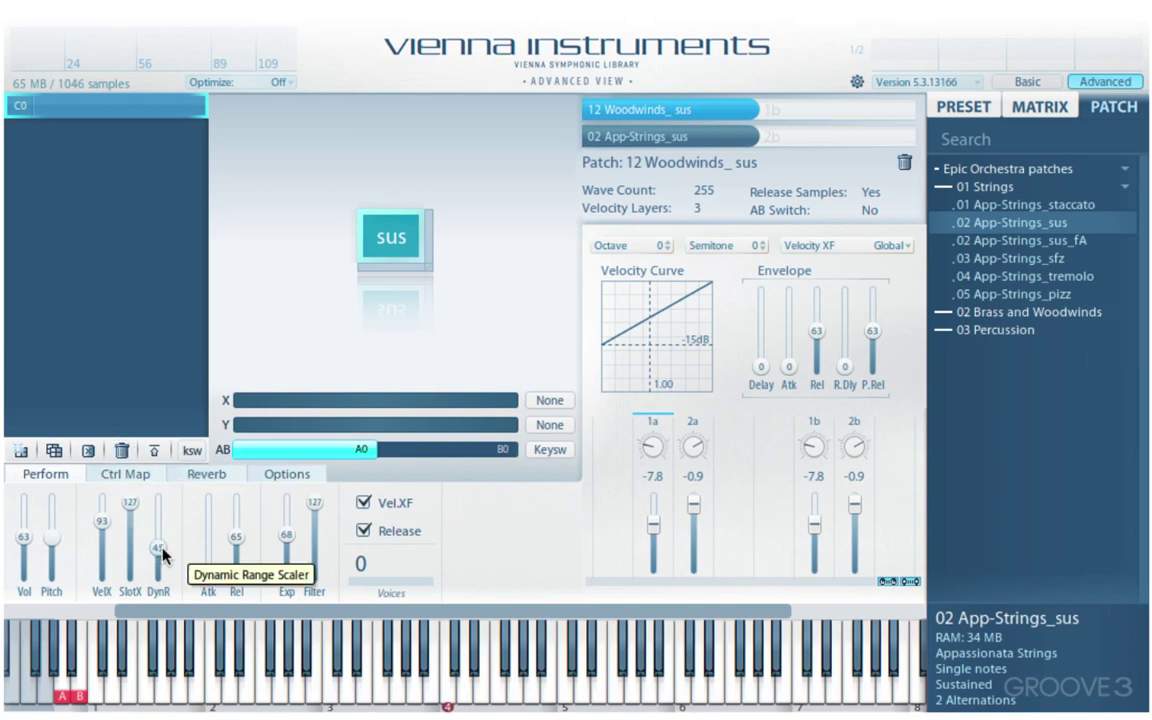
pyautogui.moveTo(158, 550); pyautogui.dragTo(160, 576)
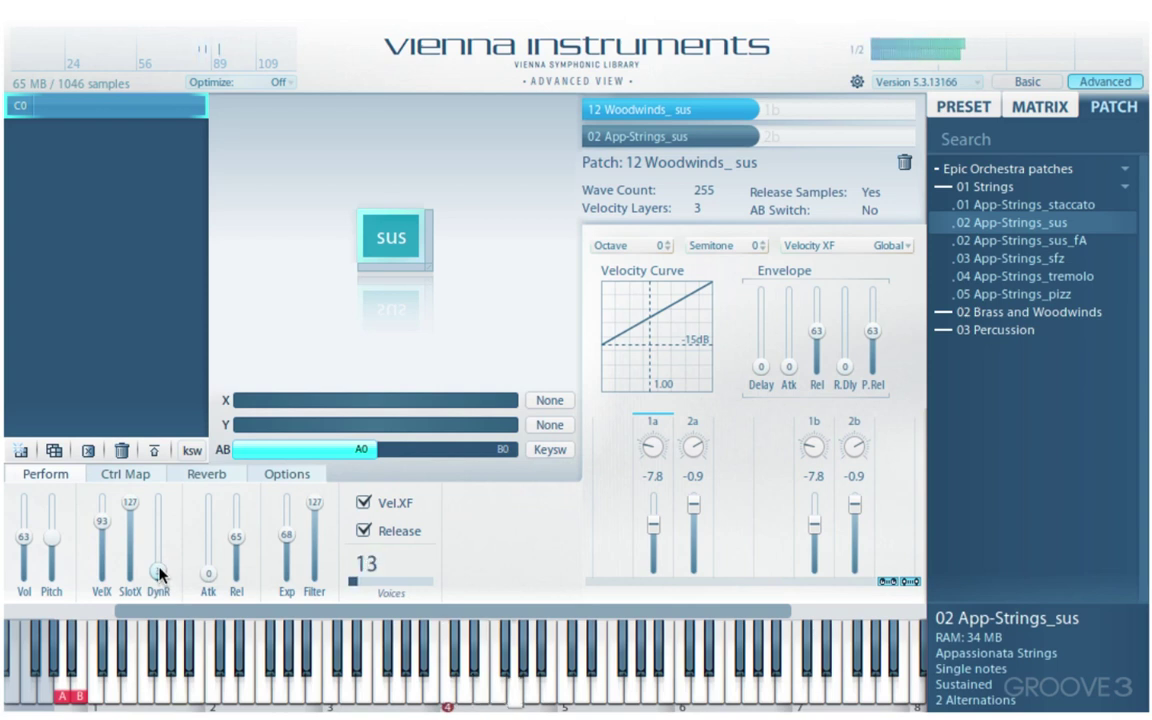
pyautogui.moveTo(160, 574); pyautogui.dragTo(140, 478)
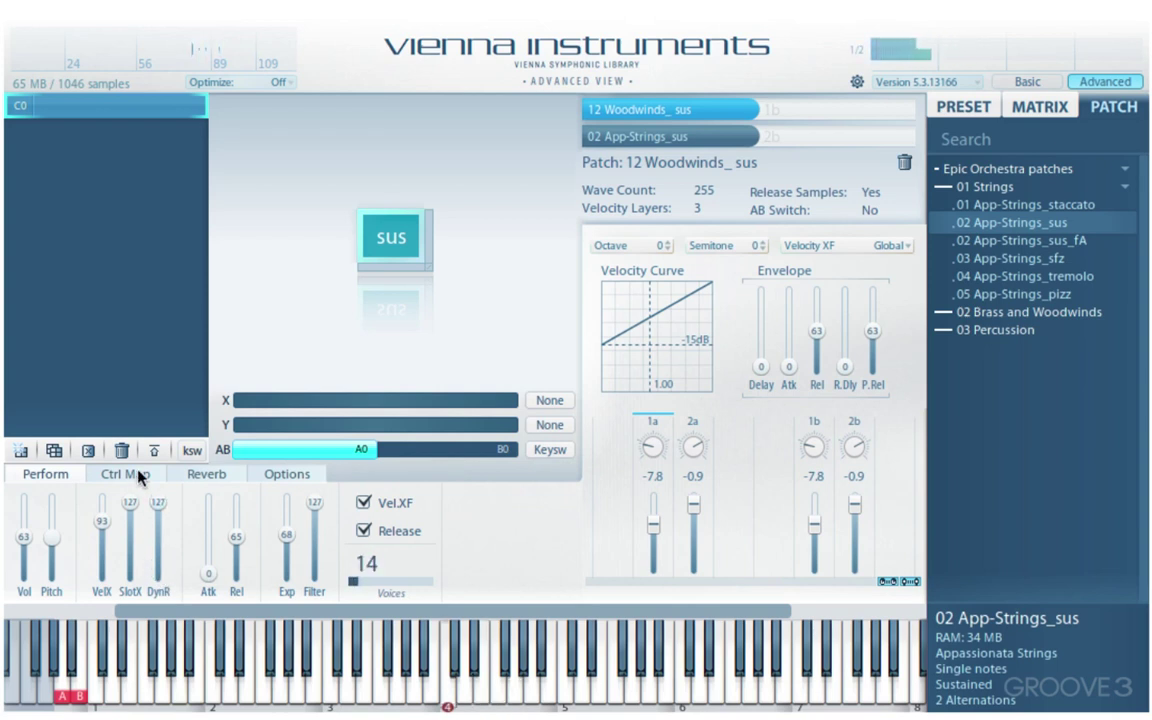
pyautogui.moveTo(156, 504); pyautogui.dragTo(154, 575)
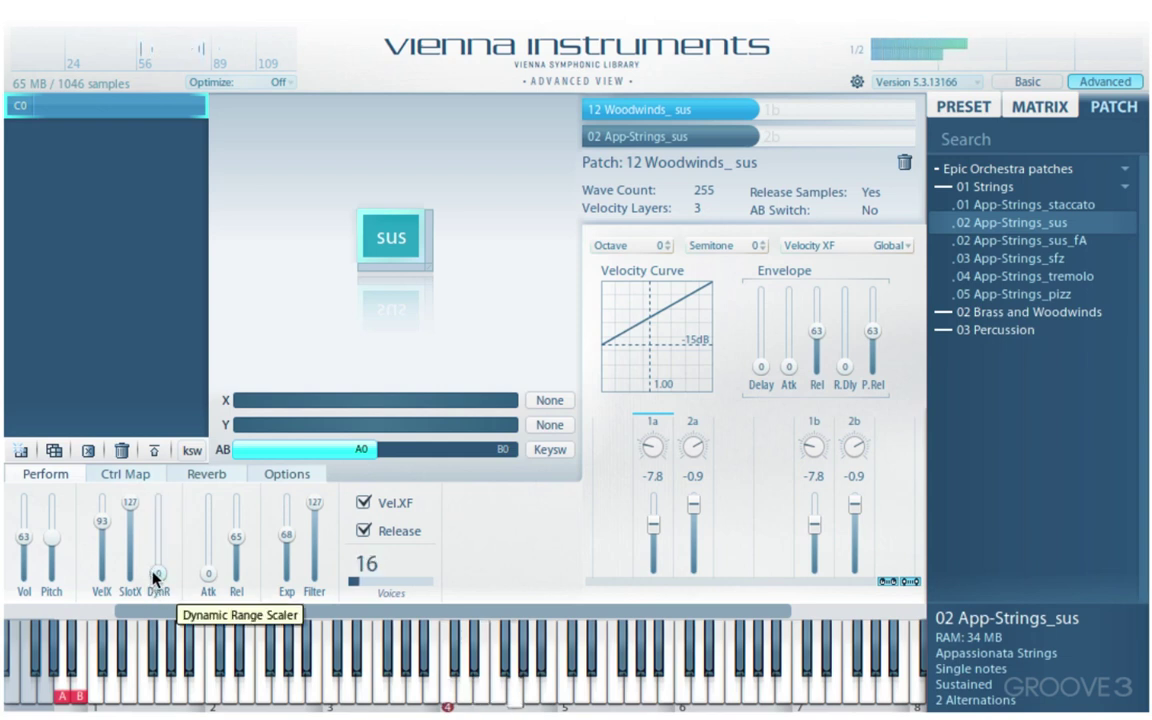
pyautogui.moveTo(154, 577); pyautogui.dragTo(157, 553)
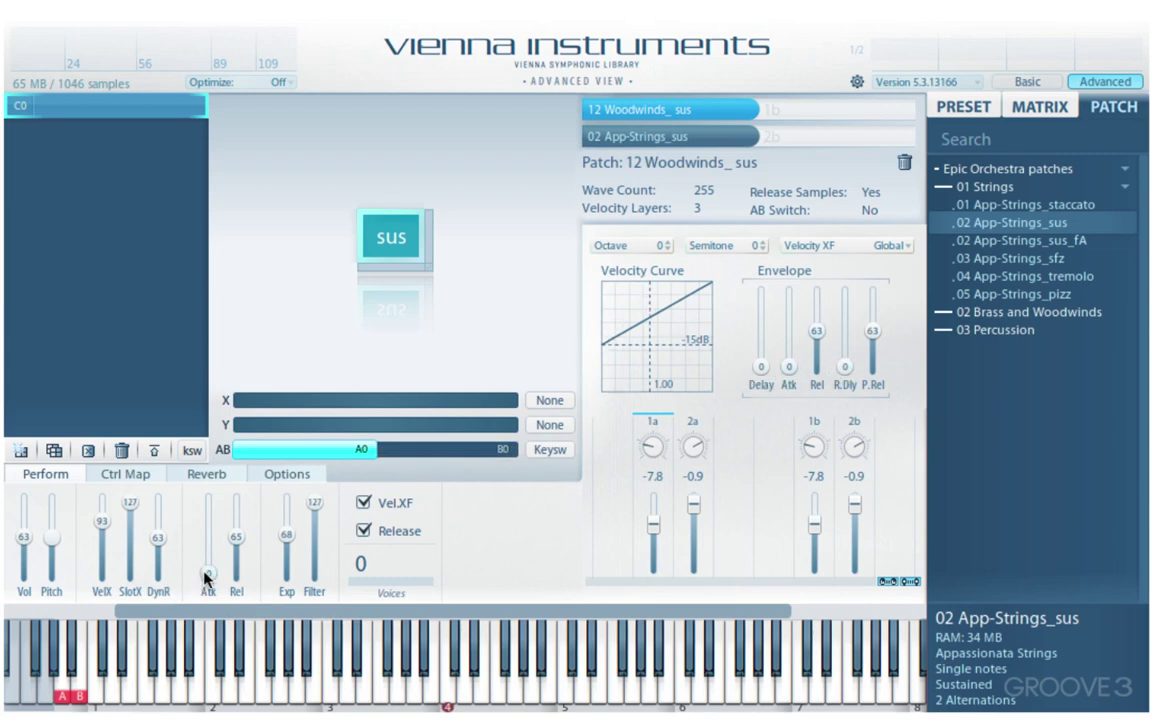
# Raise attack to 70 and back to 0, then shorten release to 65
pyautogui.moveTo(208, 563); pyautogui.dragTo(209, 534)
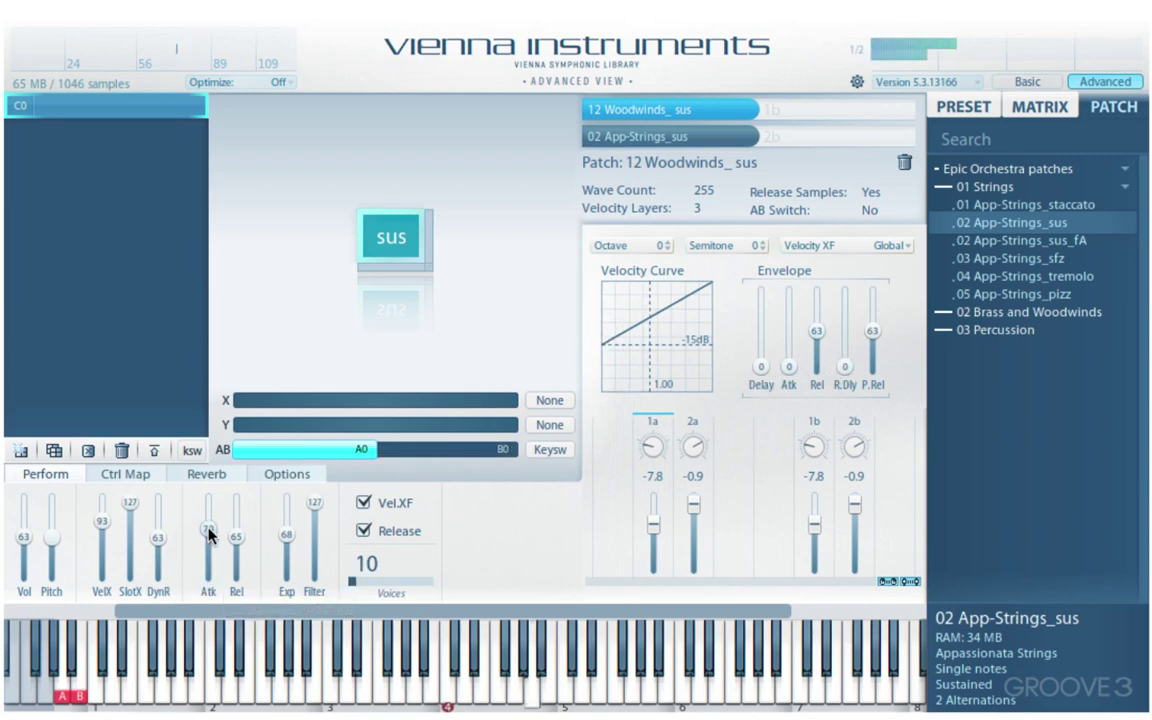
pyautogui.moveTo(208, 533); pyautogui.dragTo(231, 515)
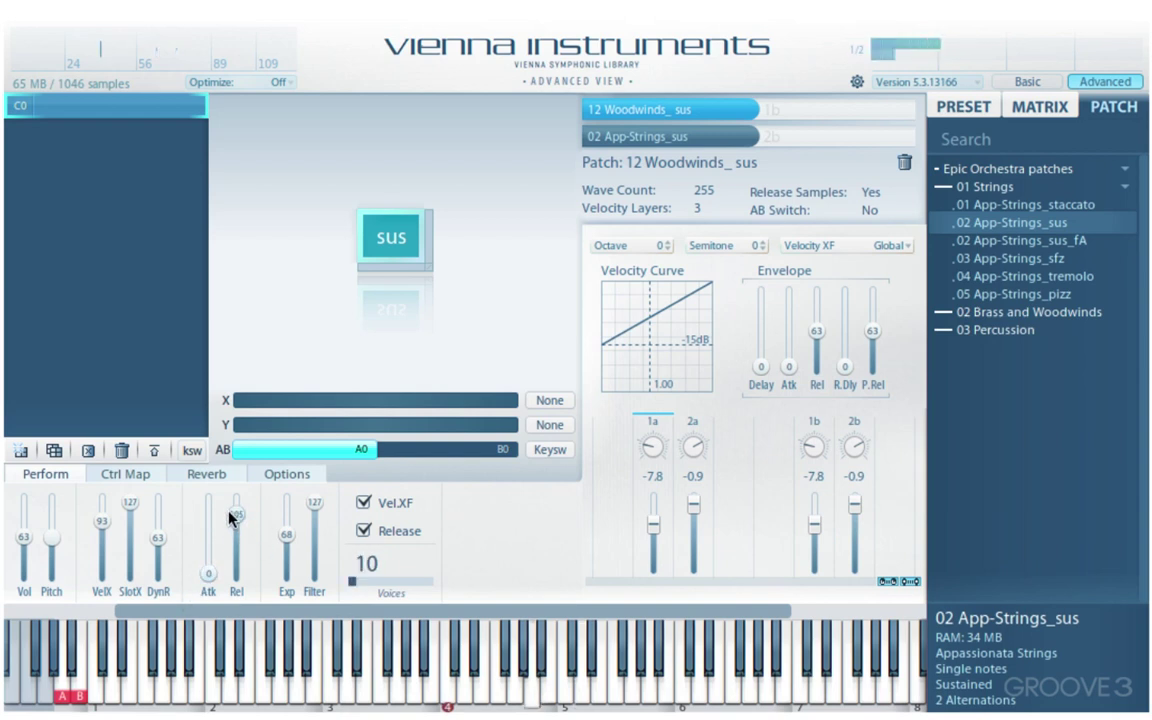
pyautogui.moveTo(231, 515)
pyautogui.mouseDown()
pyautogui.moveTo(238, 556)
pyautogui.moveTo(237, 537)
pyautogui.mouseUp()
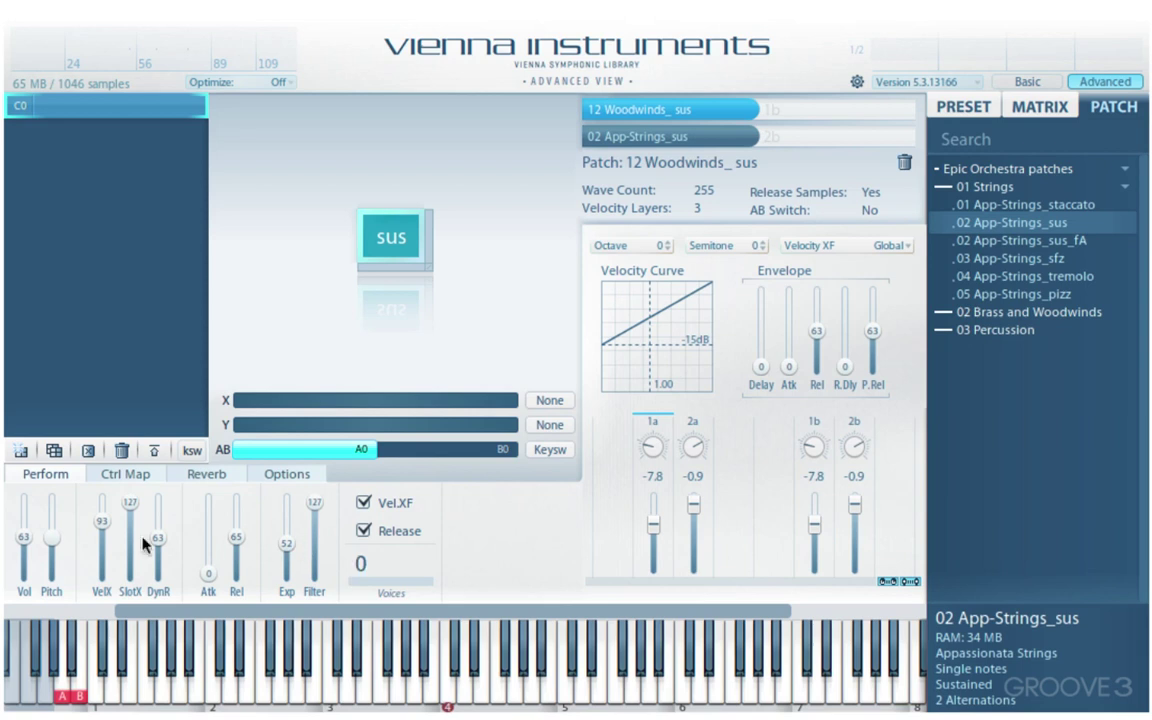
# Reset the Exp slider to 127 and audition the Filter slider, leaving it at 127
pyautogui.doubleClick(290, 563)
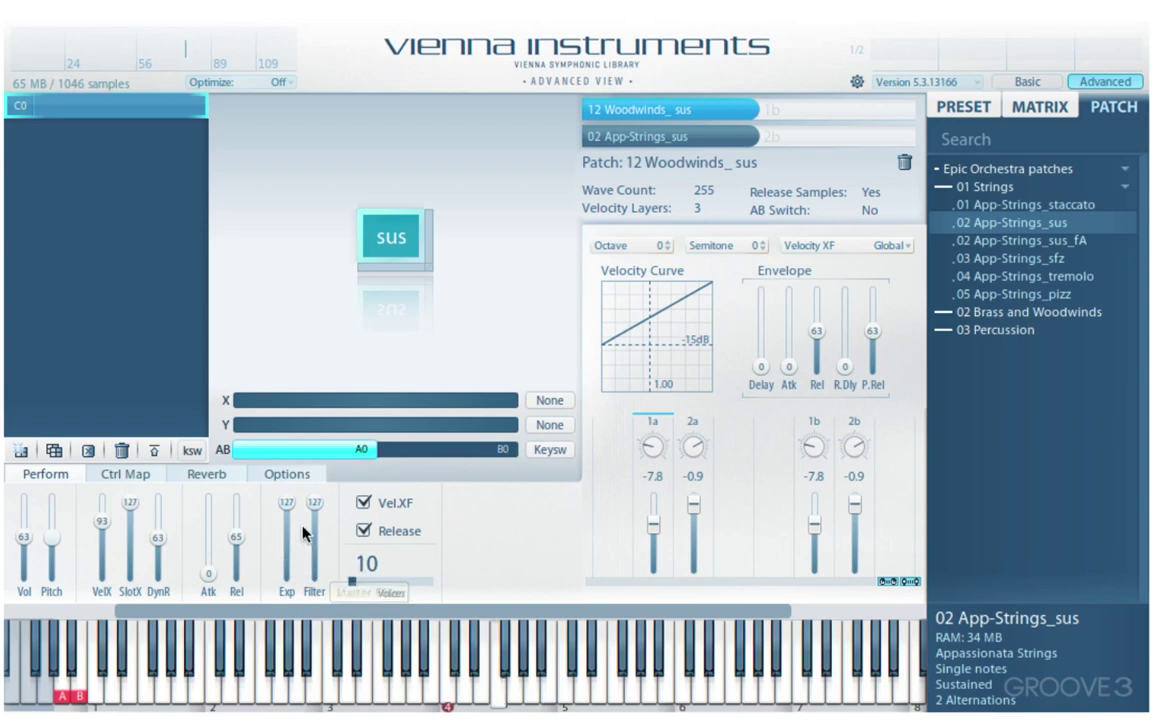
pyautogui.moveTo(314, 505)
pyautogui.mouseDown()
pyautogui.moveTo(318, 519)
pyautogui.moveTo(315, 501)
pyautogui.mouseUp()
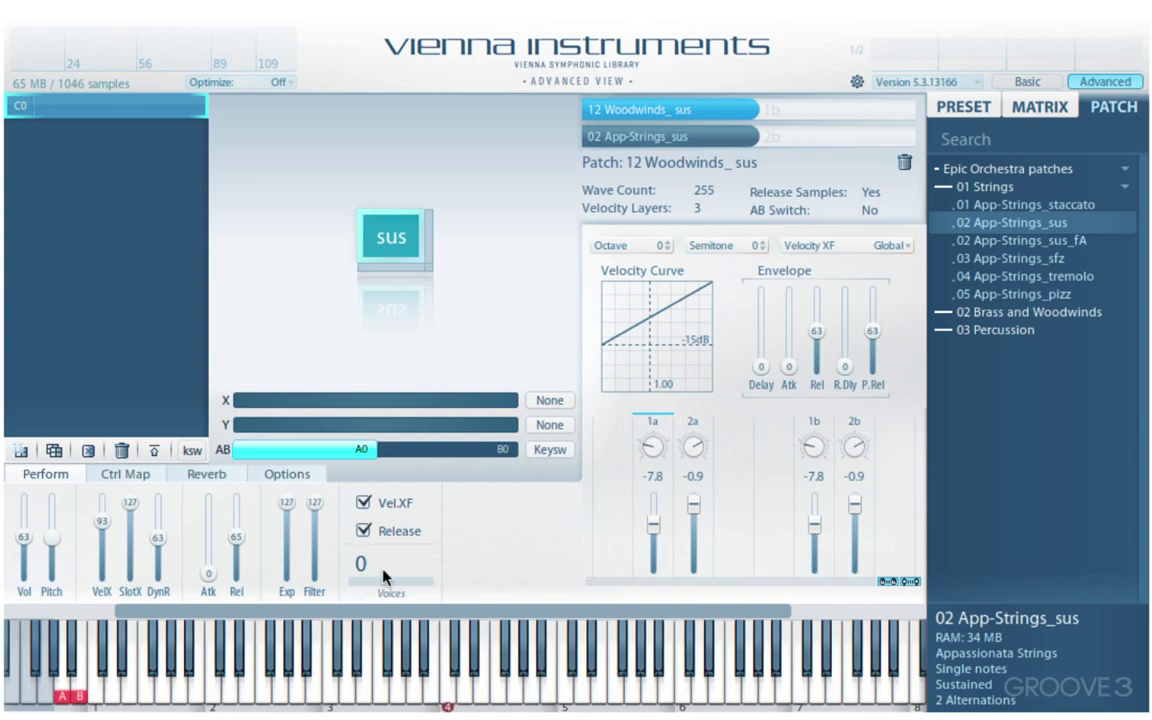
# Show the Ctrl Map list and inspect the Pitch assignment's control source choices
pyautogui.click(126, 475)
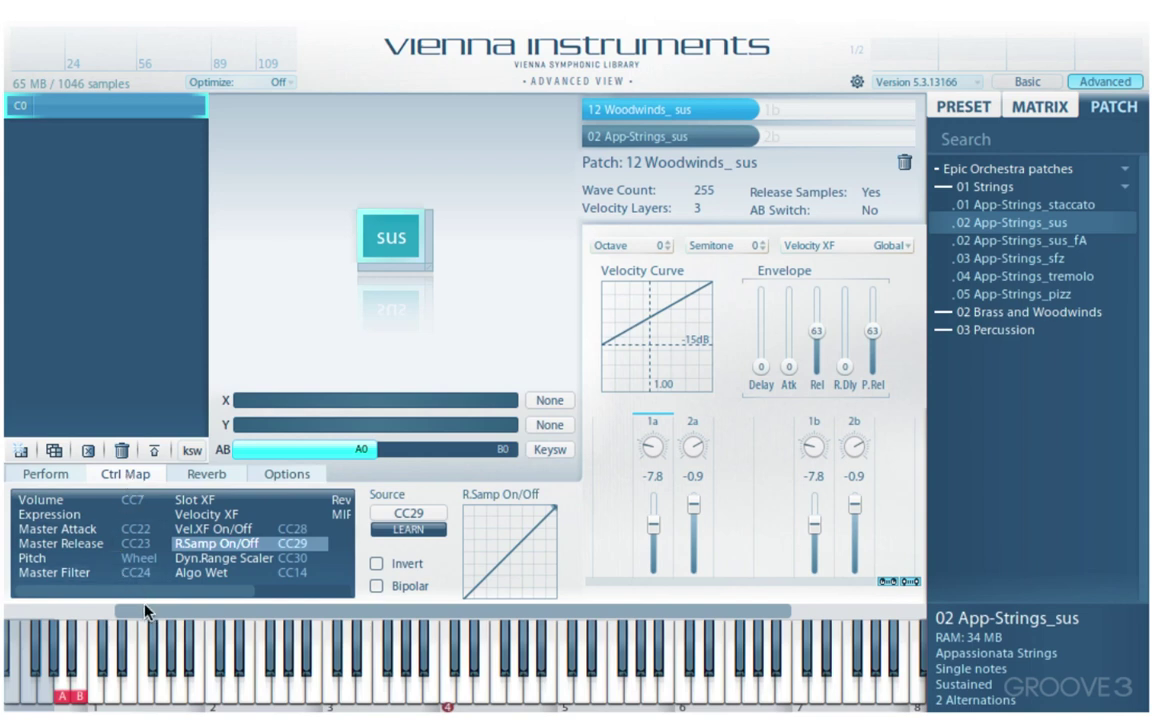
pyautogui.moveTo(141, 593)
pyautogui.mouseDown()
pyautogui.moveTo(270, 594)
pyautogui.moveTo(122, 596)
pyautogui.mouseUp()
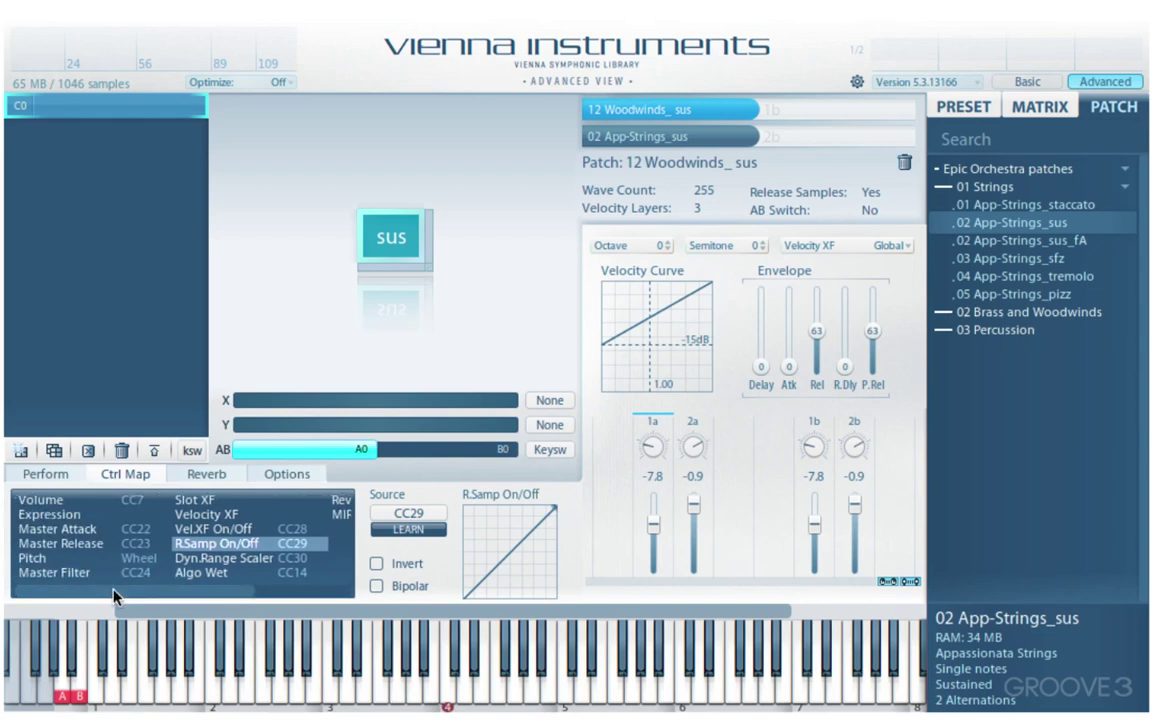
pyautogui.click(32, 562)
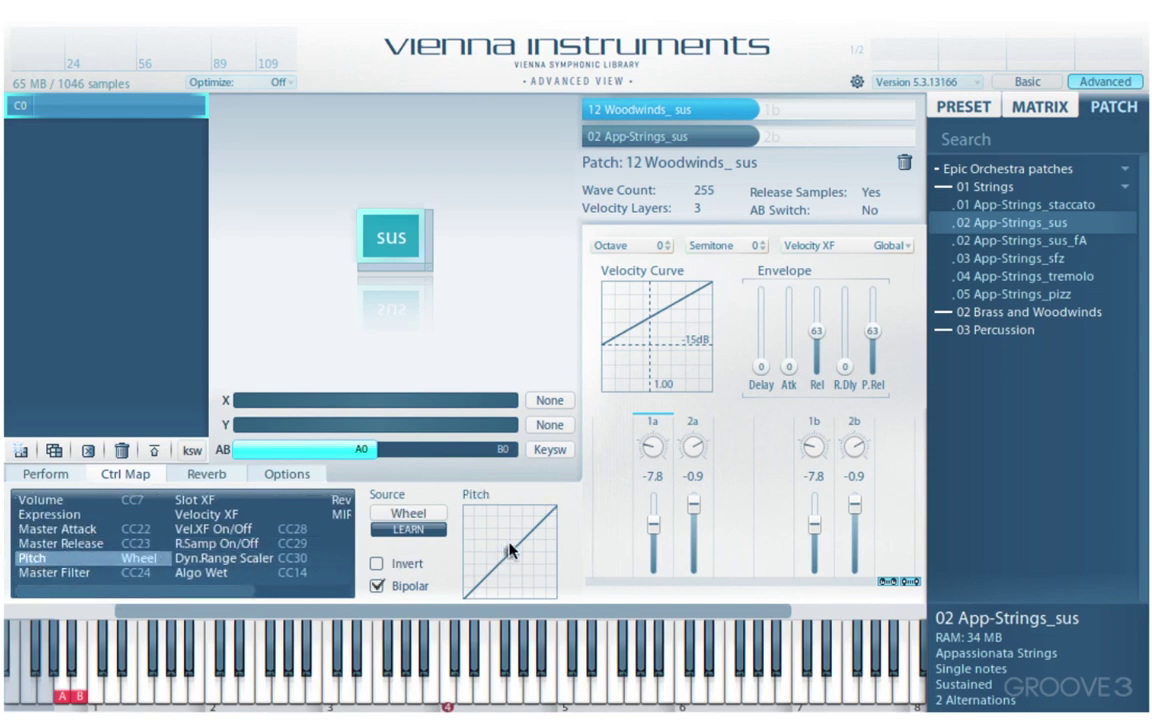
pyautogui.click(405, 514)
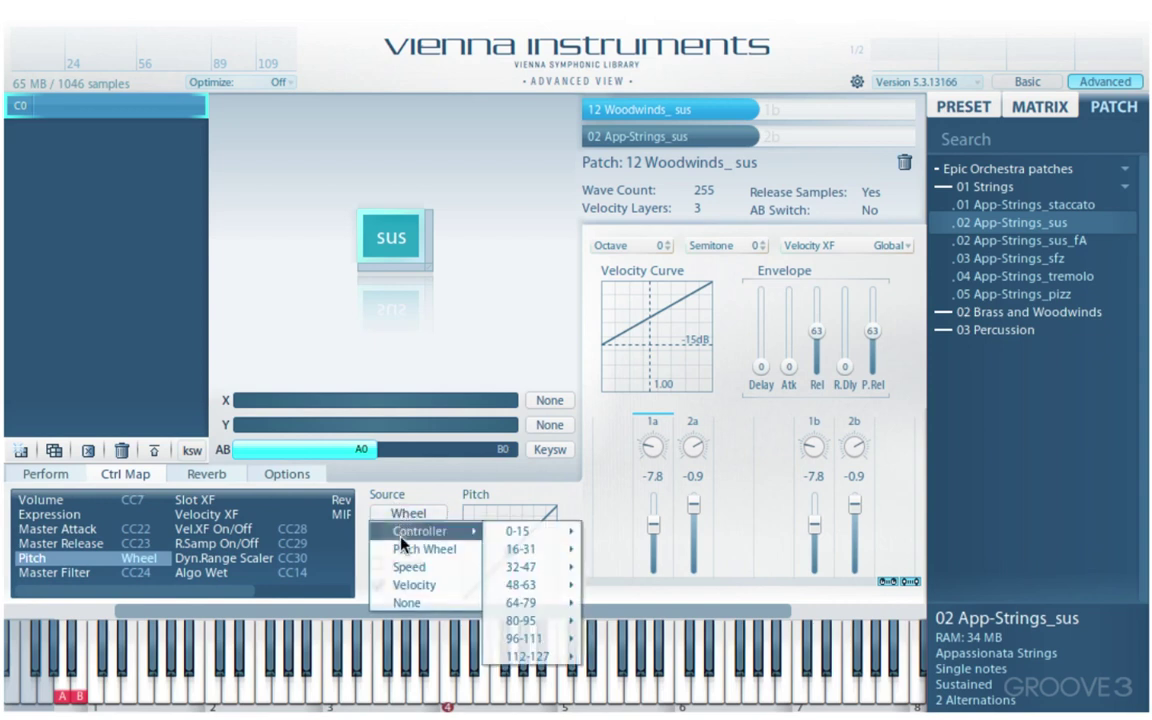
pyautogui.moveTo(384, 526)
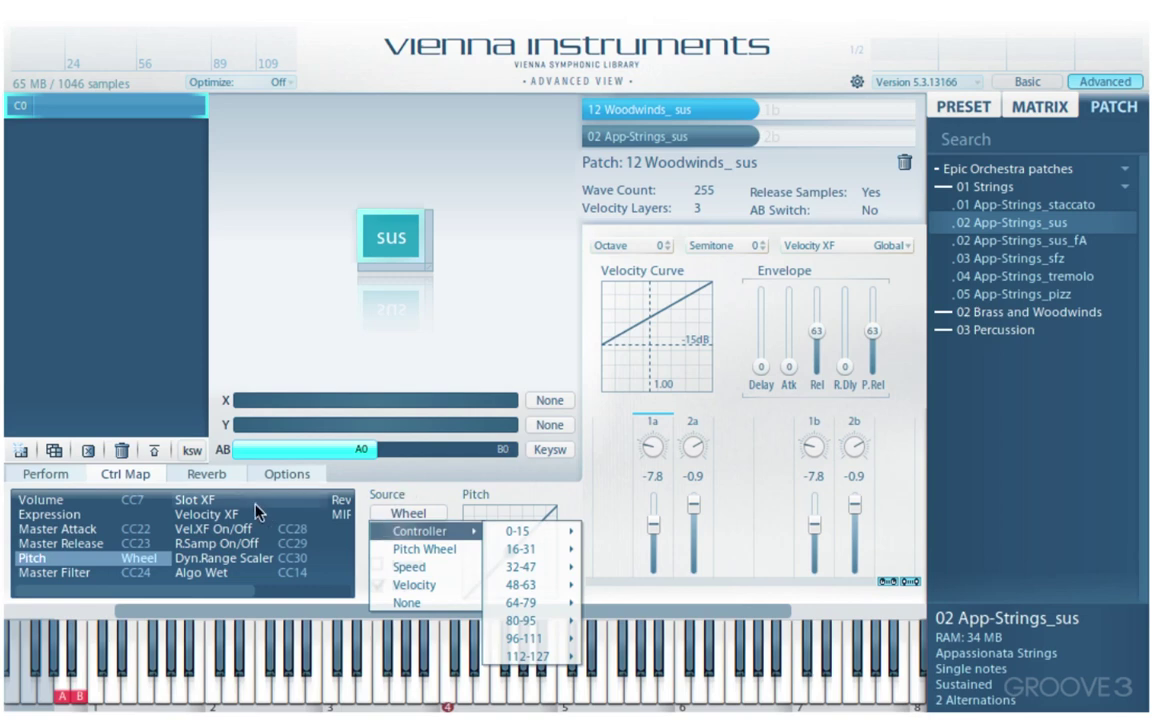
# Select Master Attack, learn CC22, toggle Invert, and adjust its response curve
pyautogui.click(75, 543)
pyautogui.click(70, 530)
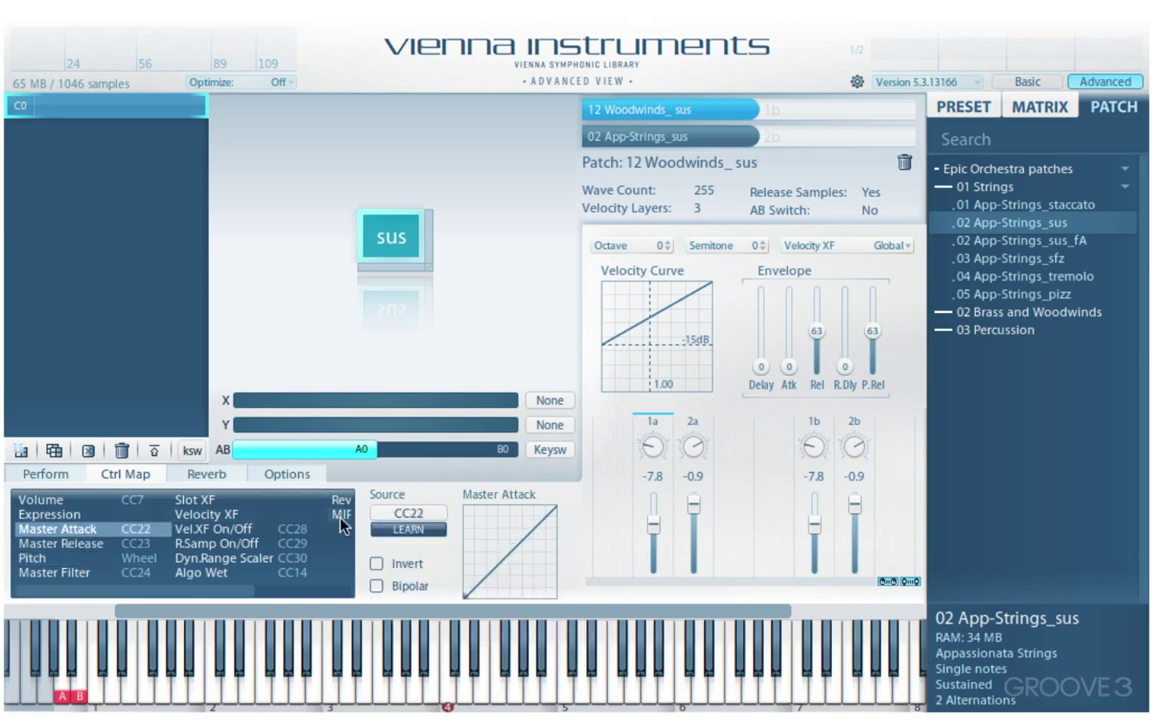
pyautogui.click(418, 530)
pyautogui.click(415, 531)
pyautogui.click(377, 564)
pyautogui.moveTo(500, 565)
pyautogui.mouseDown()
pyautogui.moveTo(465, 505)
pyautogui.moveTo(545, 585)
pyautogui.moveTo(495, 540)
pyautogui.moveTo(506, 477)
pyautogui.moveTo(458, 525)
pyautogui.moveTo(498, 545)
pyautogui.mouseUp()
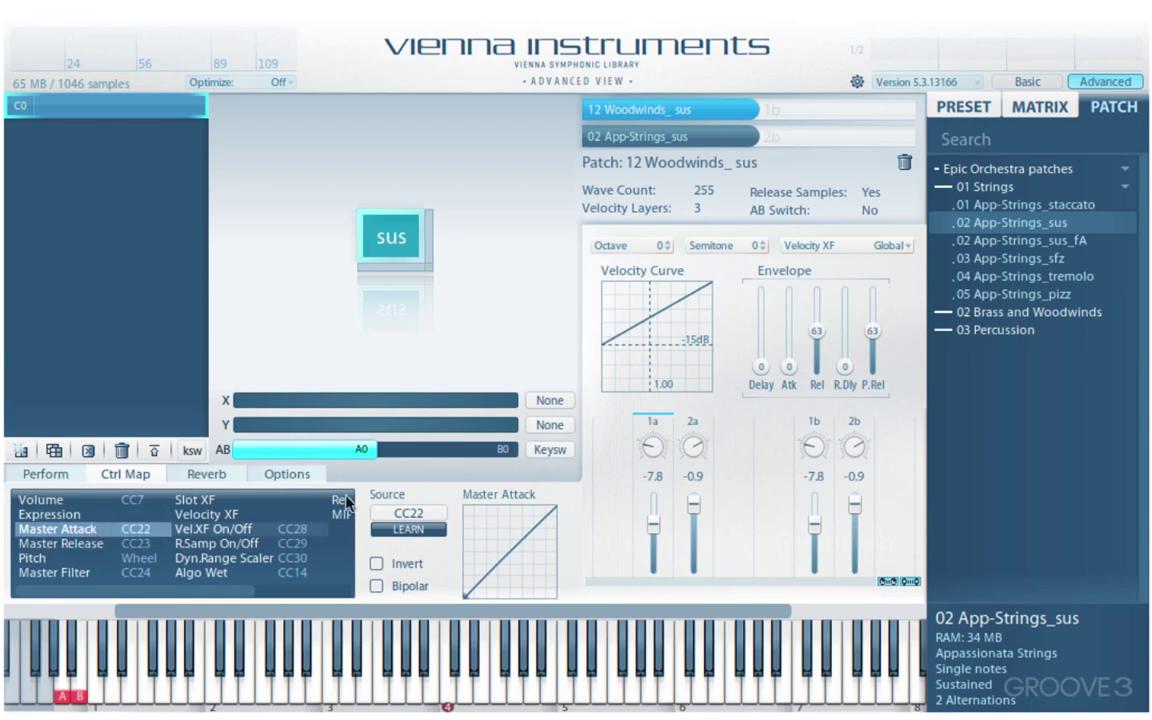
# In the Basic view, assign Attack (raised to 50) and Filter to the empty sliders
pyautogui.click(1025, 84)
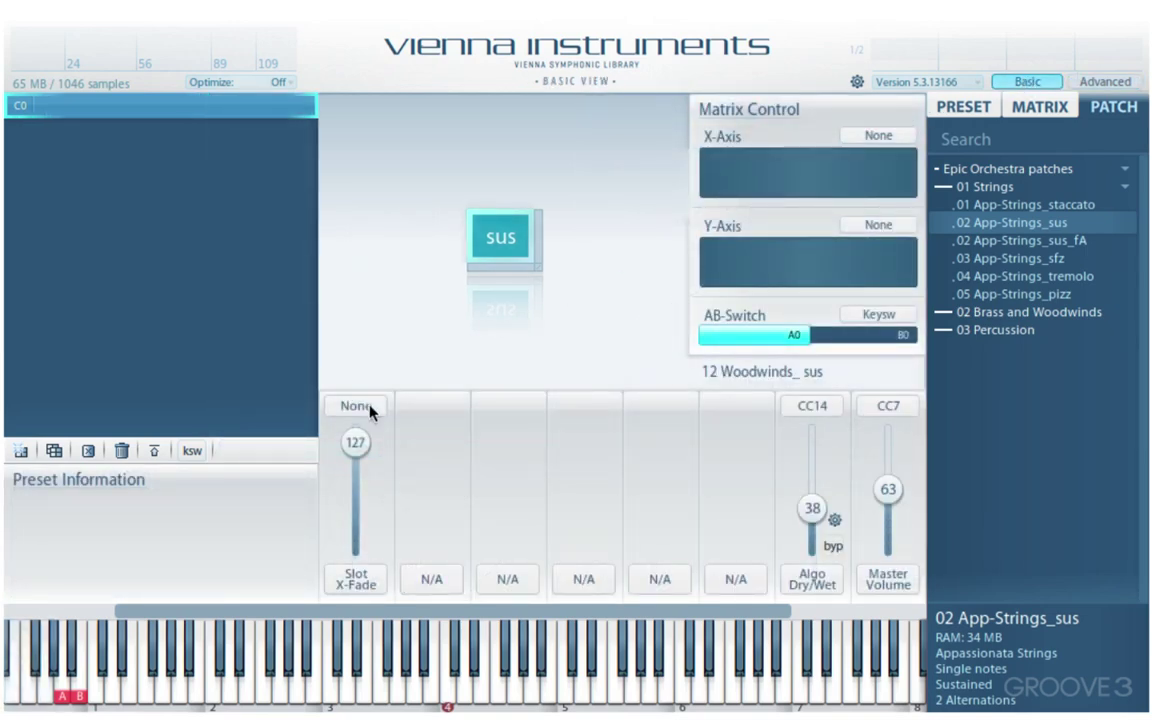
pyautogui.click(430, 578)
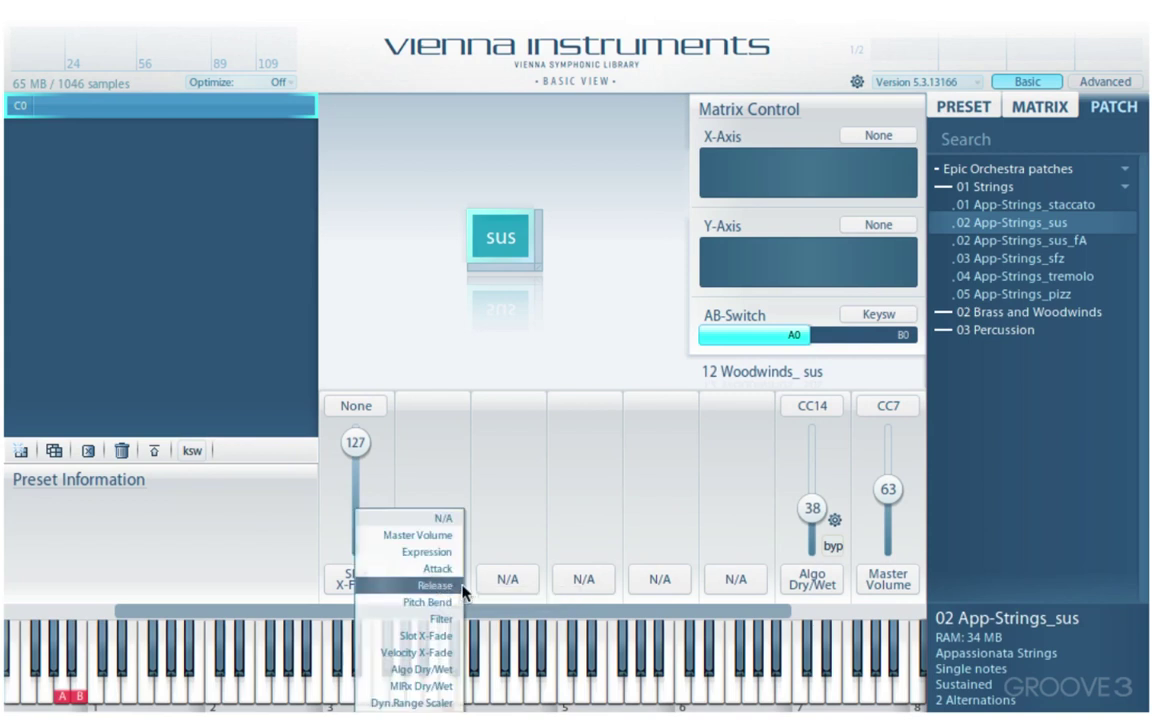
pyautogui.click(440, 497)
pyautogui.moveTo(430, 523); pyautogui.dragTo(432, 497)
pyautogui.click(508, 578)
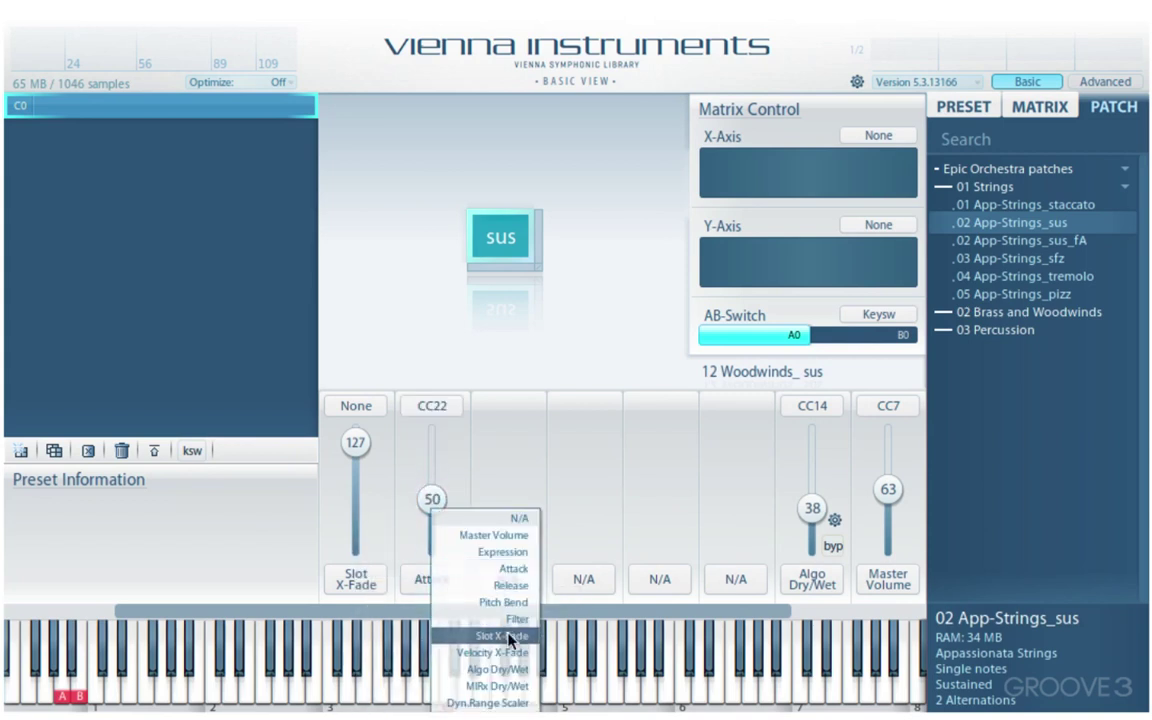
pyautogui.click(514, 620)
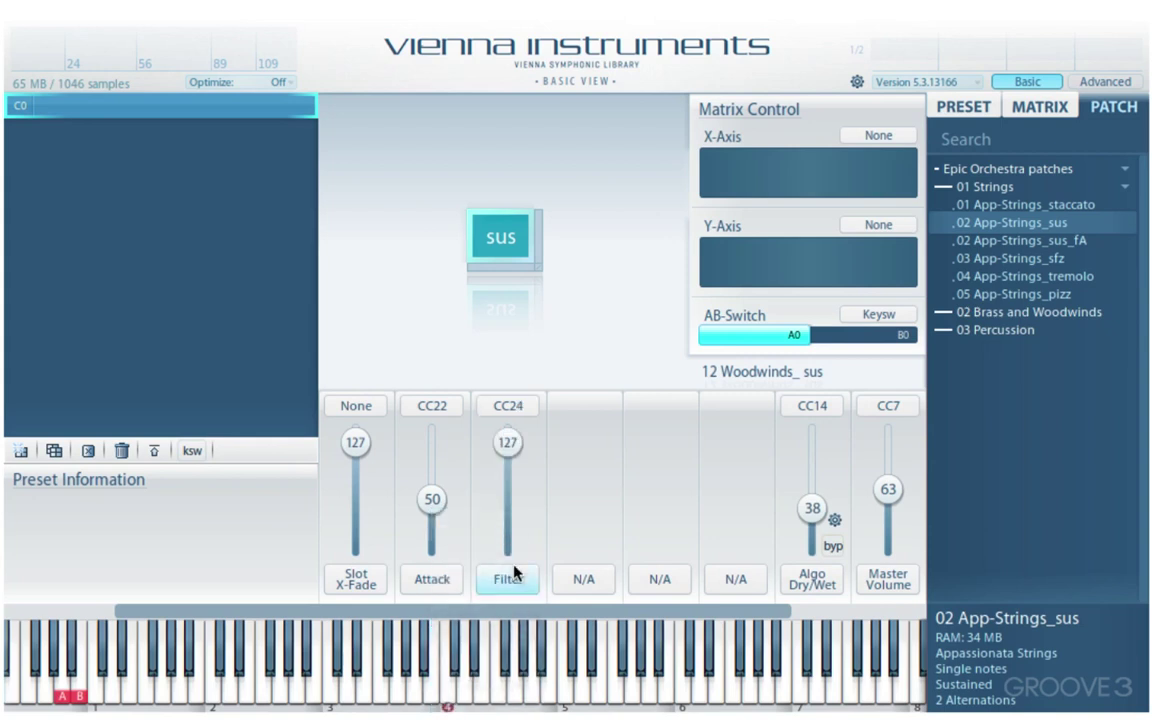
# Assign MIRx Dry/Wet to the fourth slider on CC31 and leave the fifth slot unassigned
pyautogui.click(586, 584)
pyautogui.click(589, 686)
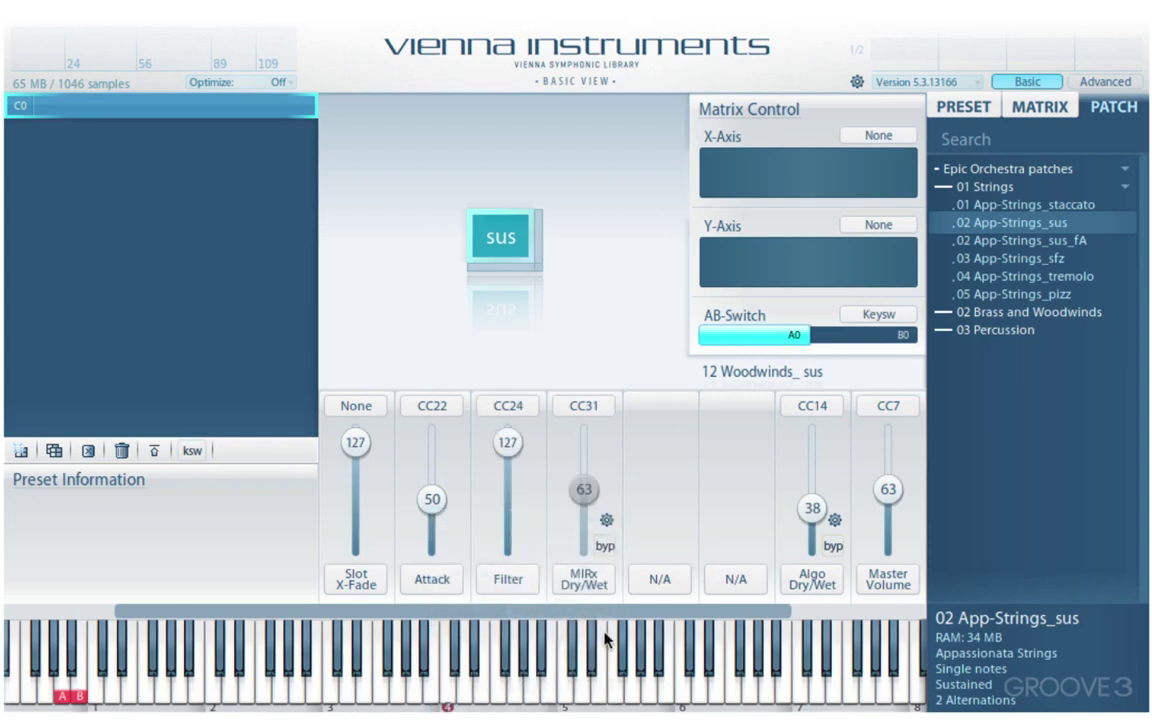
pyautogui.click(583, 406)
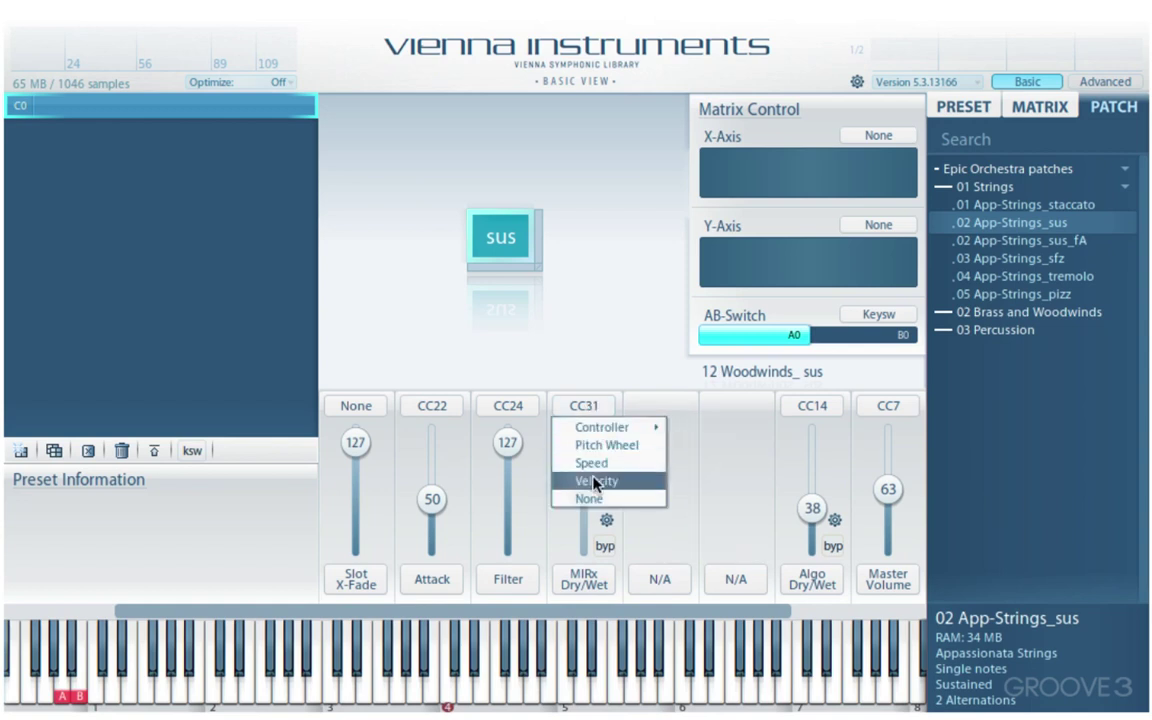
pyautogui.click(638, 398)
pyautogui.click(660, 579)
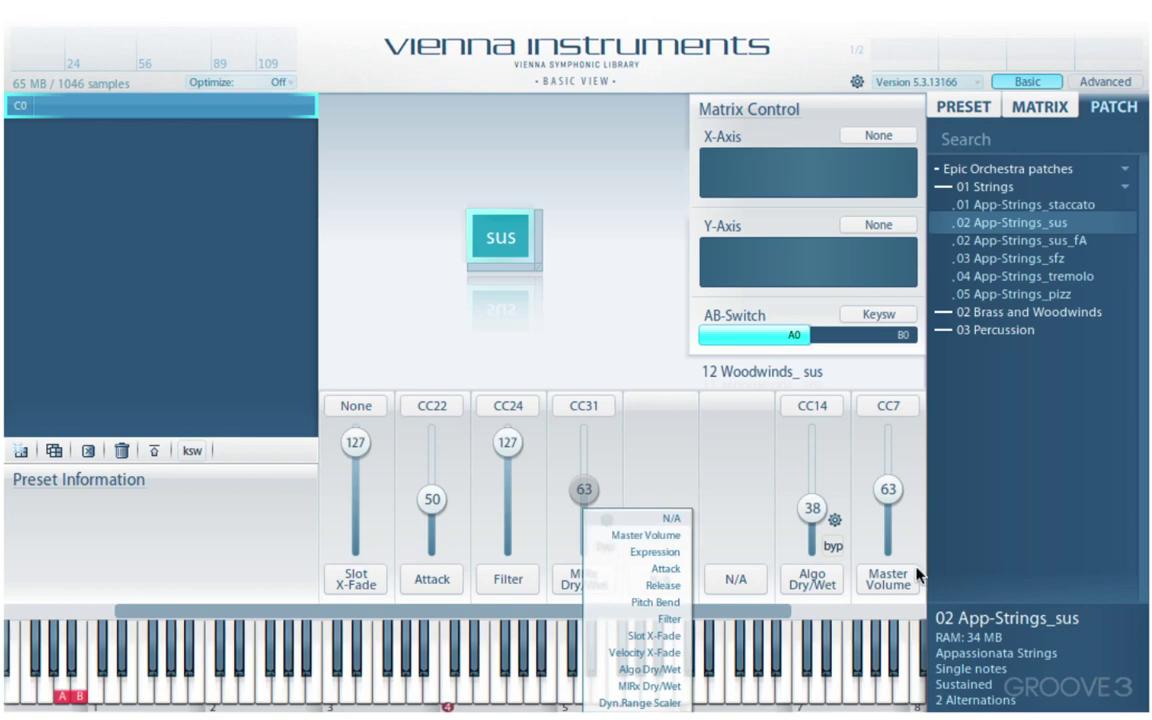
pyautogui.click(658, 460)
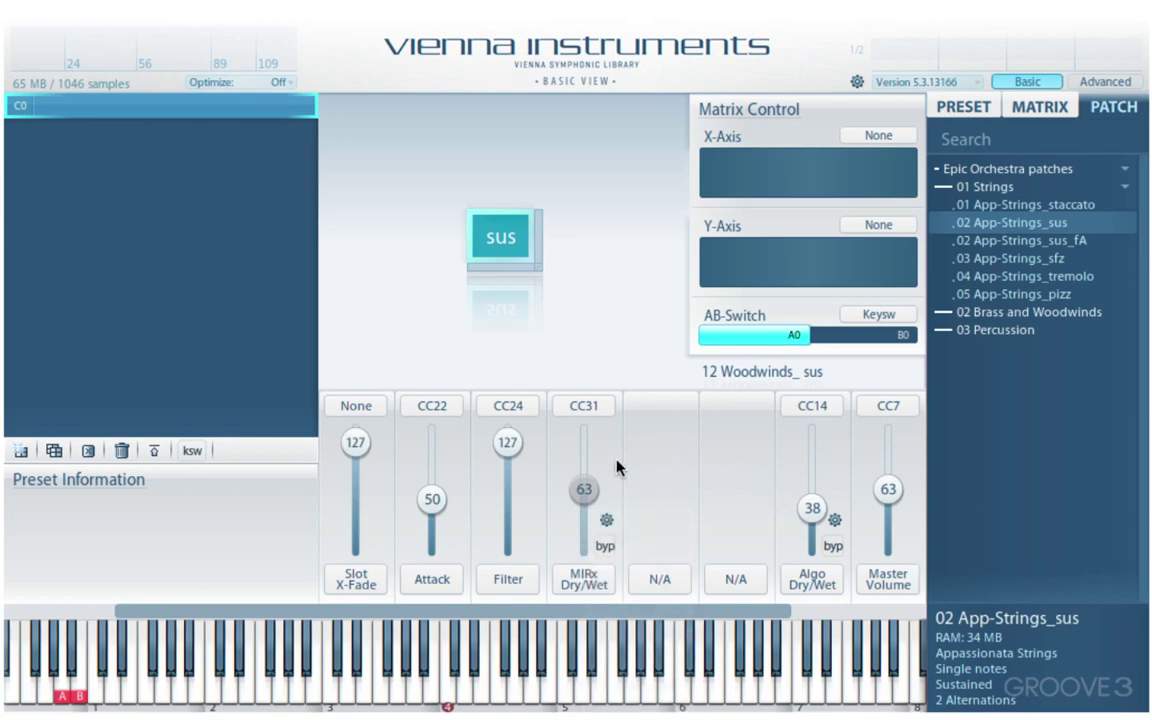
pyautogui.click(1106, 83)
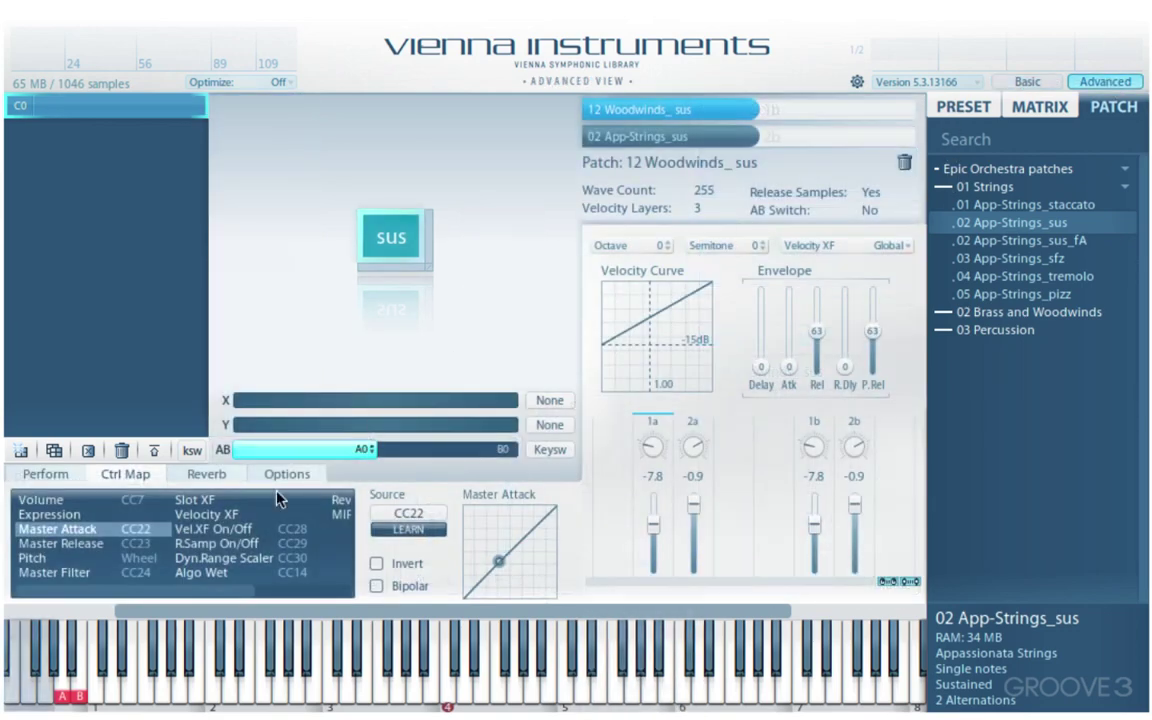
# Go through Perform and Ctrl Map to the Reverb tab: Time 3.0, Damp 33, Dry/Wet 30
pyautogui.click(45, 474)
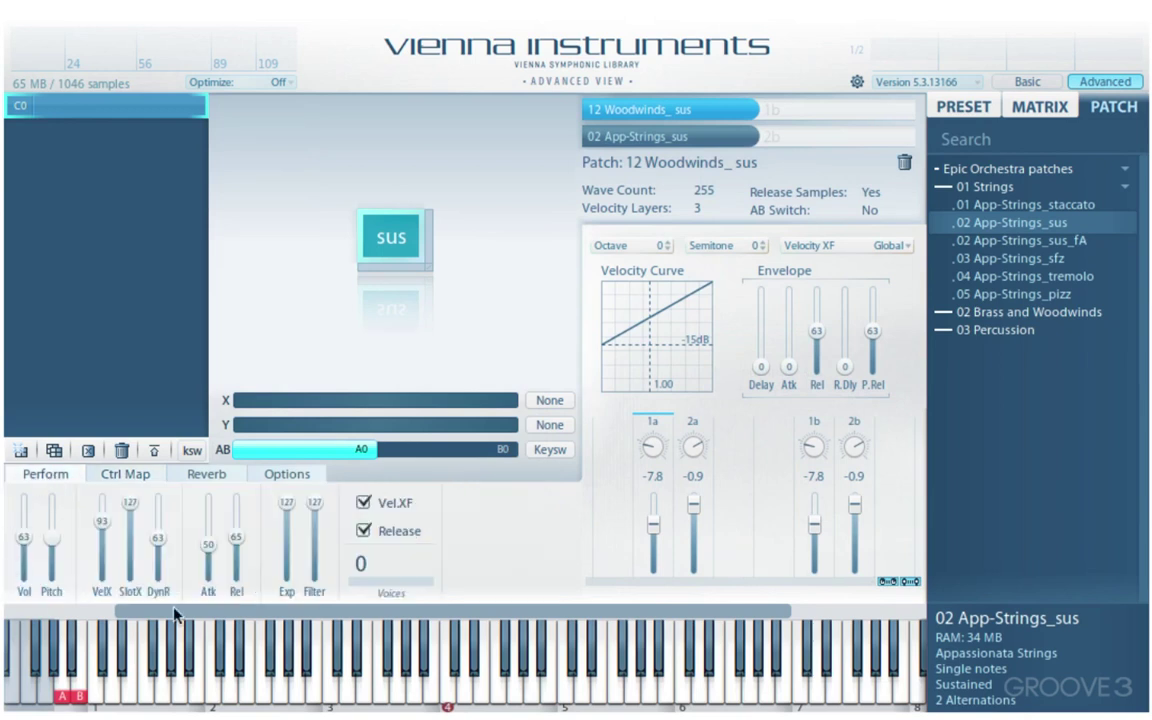
pyautogui.click(124, 476)
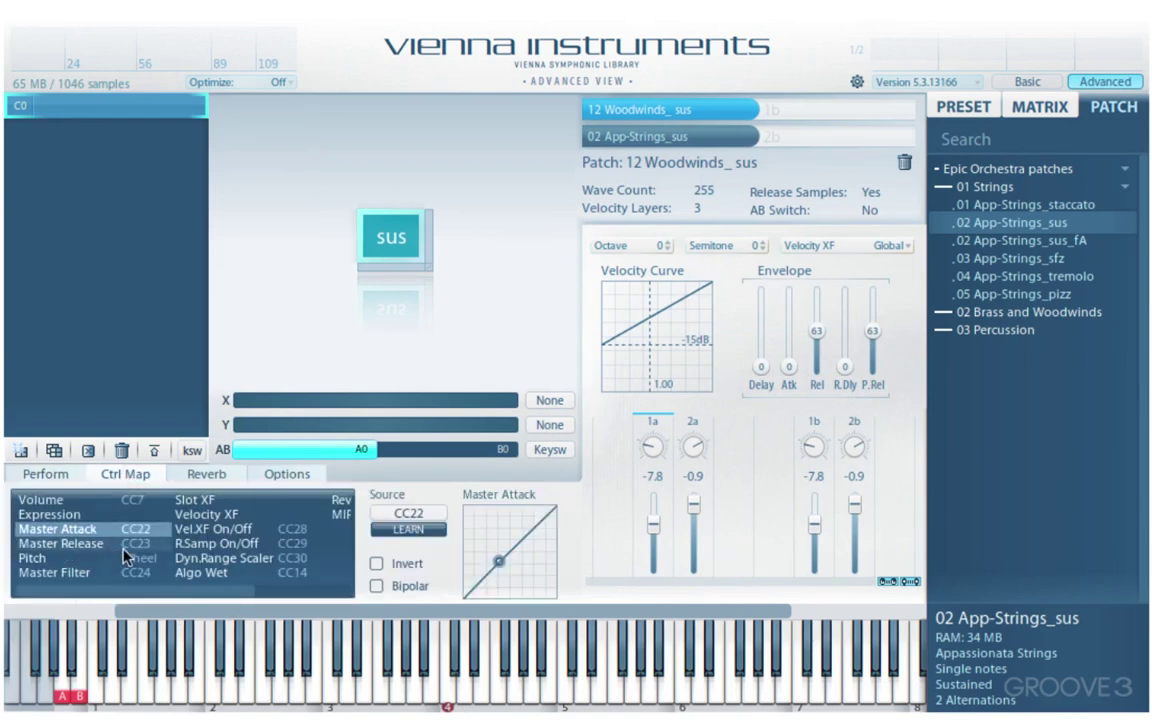
pyautogui.click(208, 476)
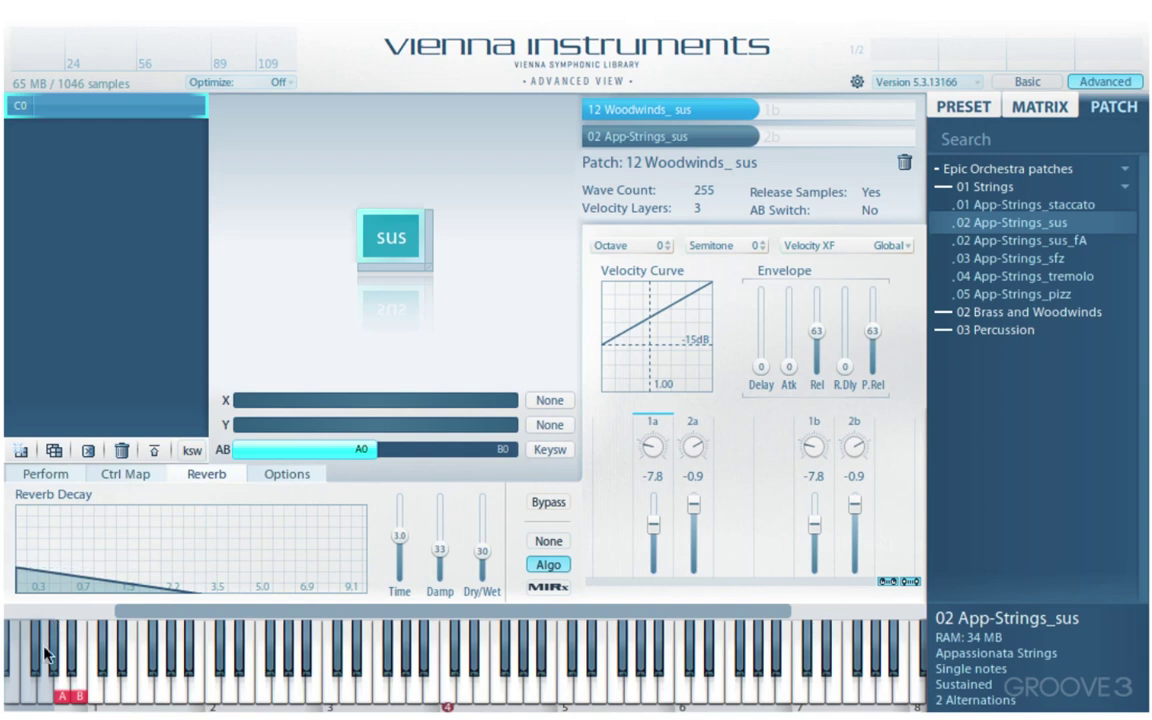
# Reshape the reverb decay and set Time 3.4, Damp 49 and Dry/Wet 26
pyautogui.moveTo(191, 527)
pyautogui.moveTo(201, 512)
pyautogui.mouseDown()
pyautogui.moveTo(150, 515)
pyautogui.moveTo(240, 511)
pyautogui.moveTo(139, 514)
pyautogui.moveTo(212, 516)
pyautogui.mouseUp()
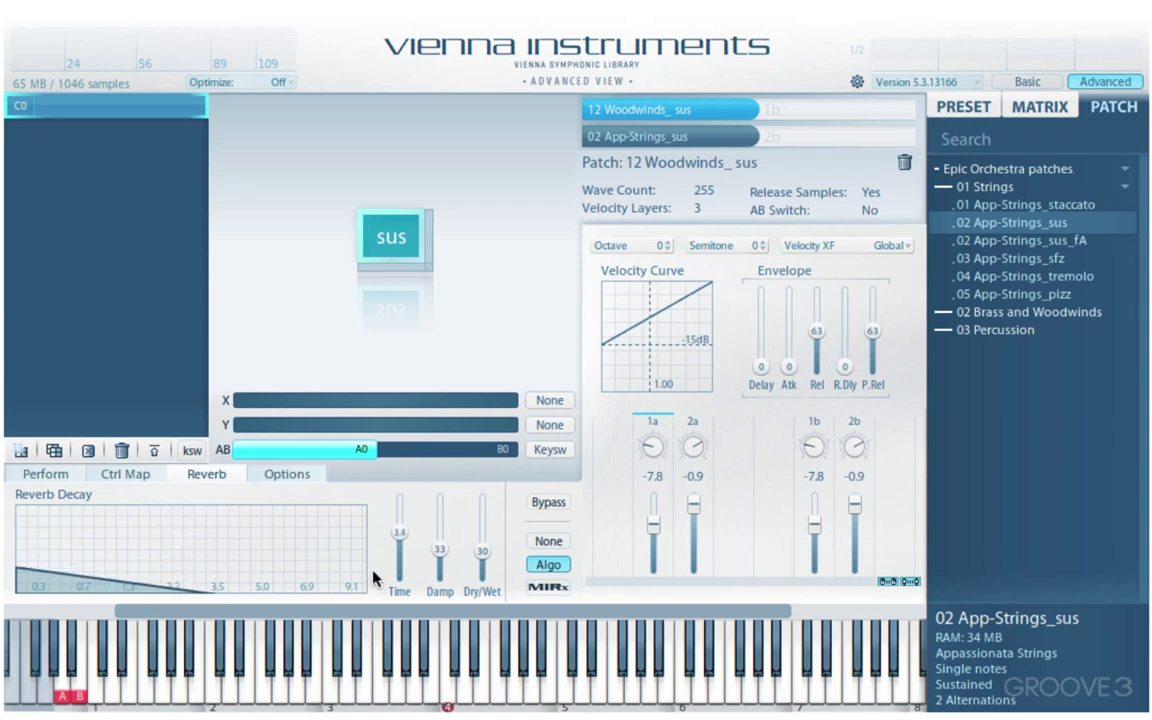
pyautogui.moveTo(359, 568); pyautogui.dragTo(358, 563)
pyautogui.moveTo(281, 567); pyautogui.dragTo(210, 575)
pyautogui.moveTo(440, 549); pyautogui.dragTo(407, 545)
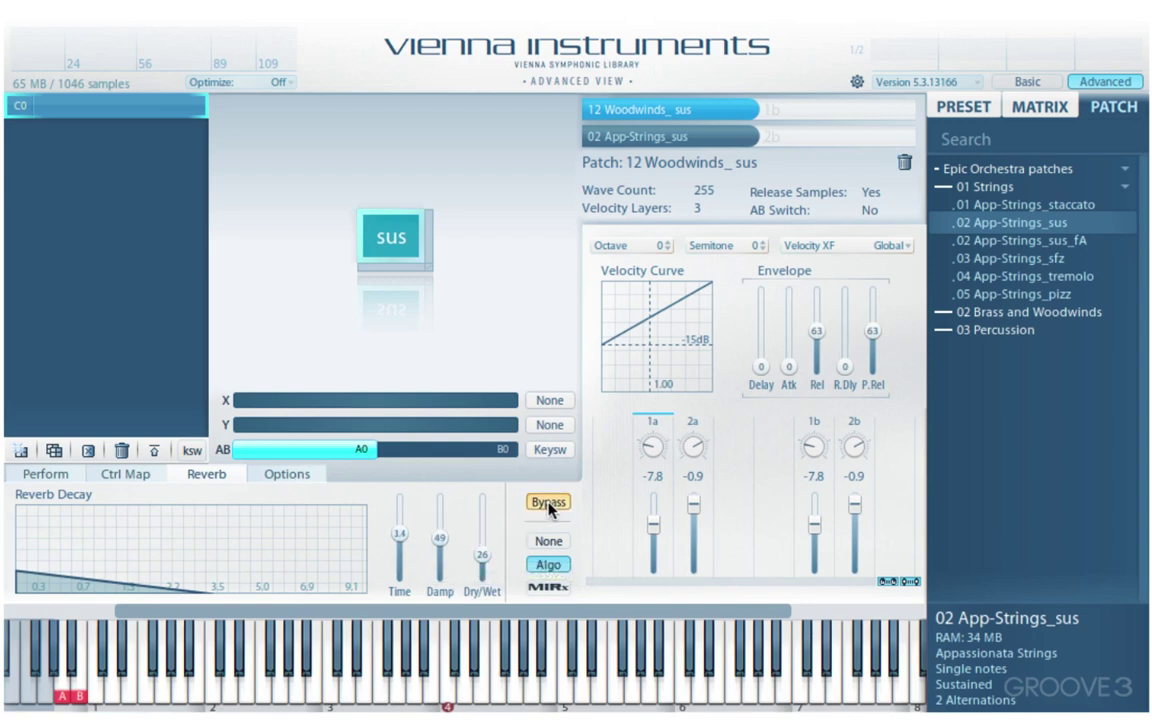
# Try the None and MIRx reverb types, reselect Algo, and show the Options page
pyautogui.click(540, 541)
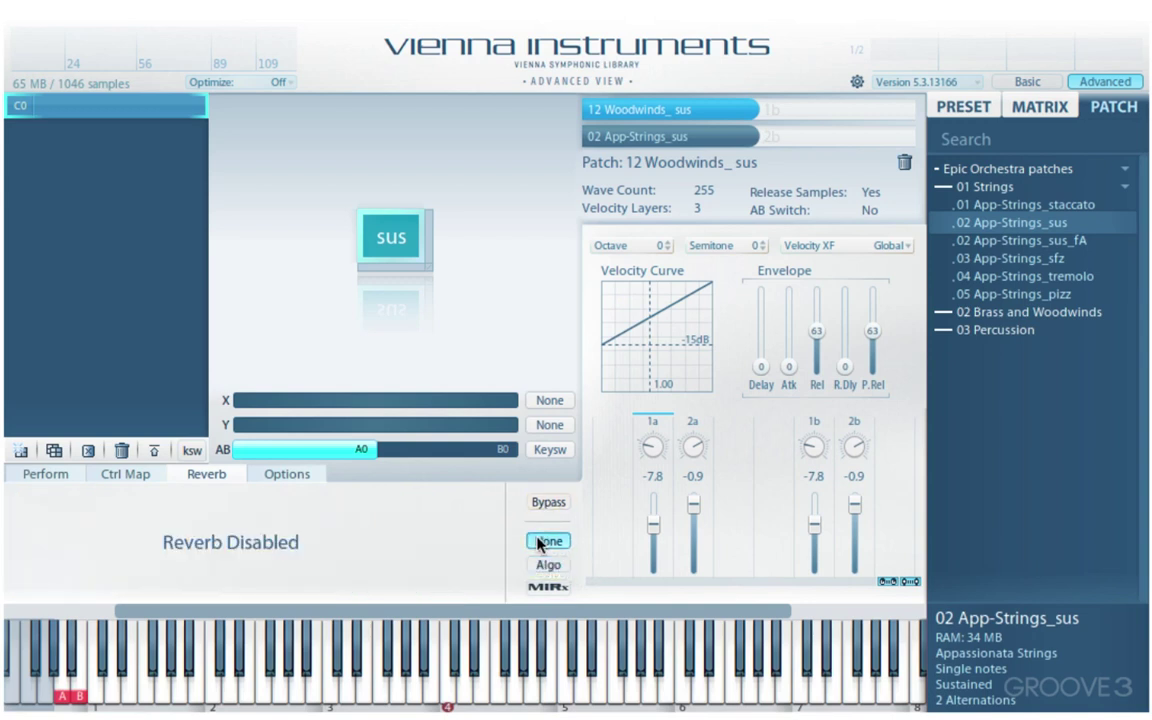
pyautogui.click(548, 587)
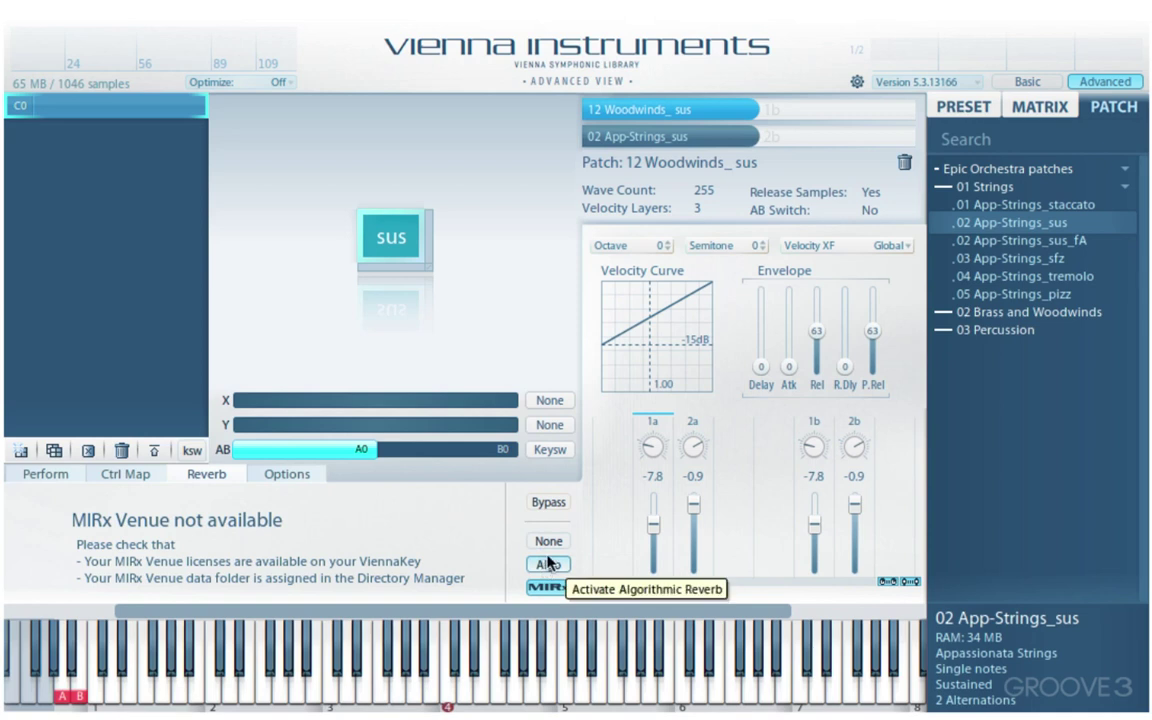
pyautogui.click(549, 566)
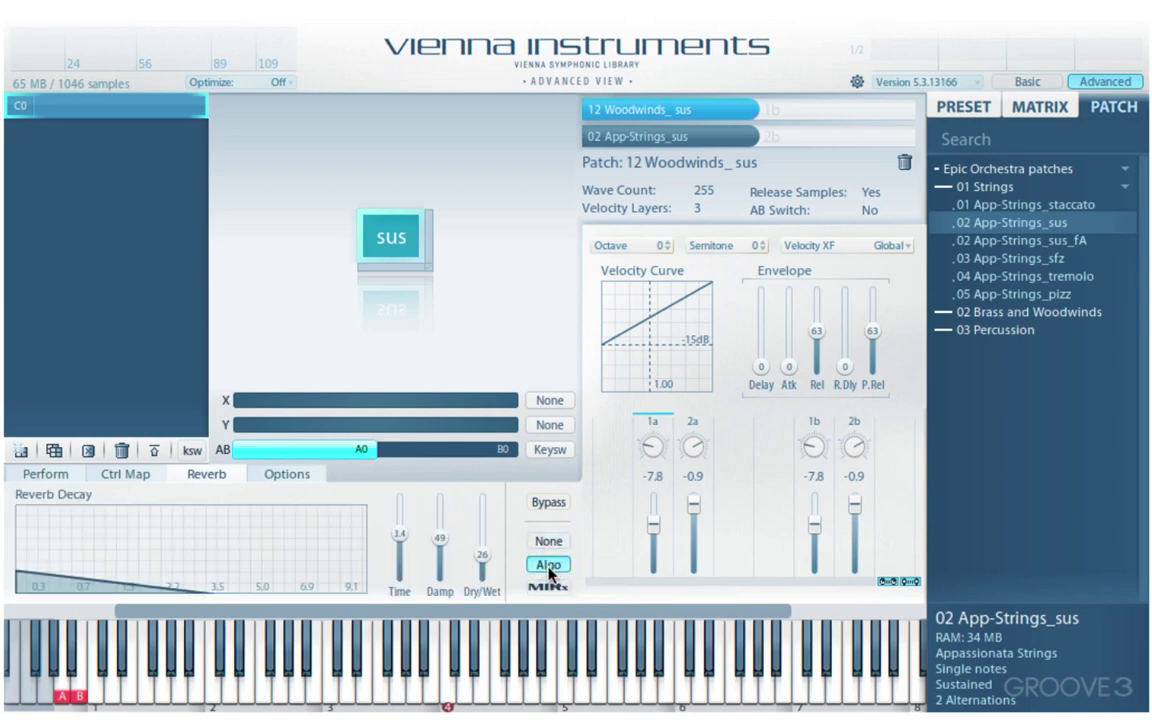
pyautogui.click(289, 477)
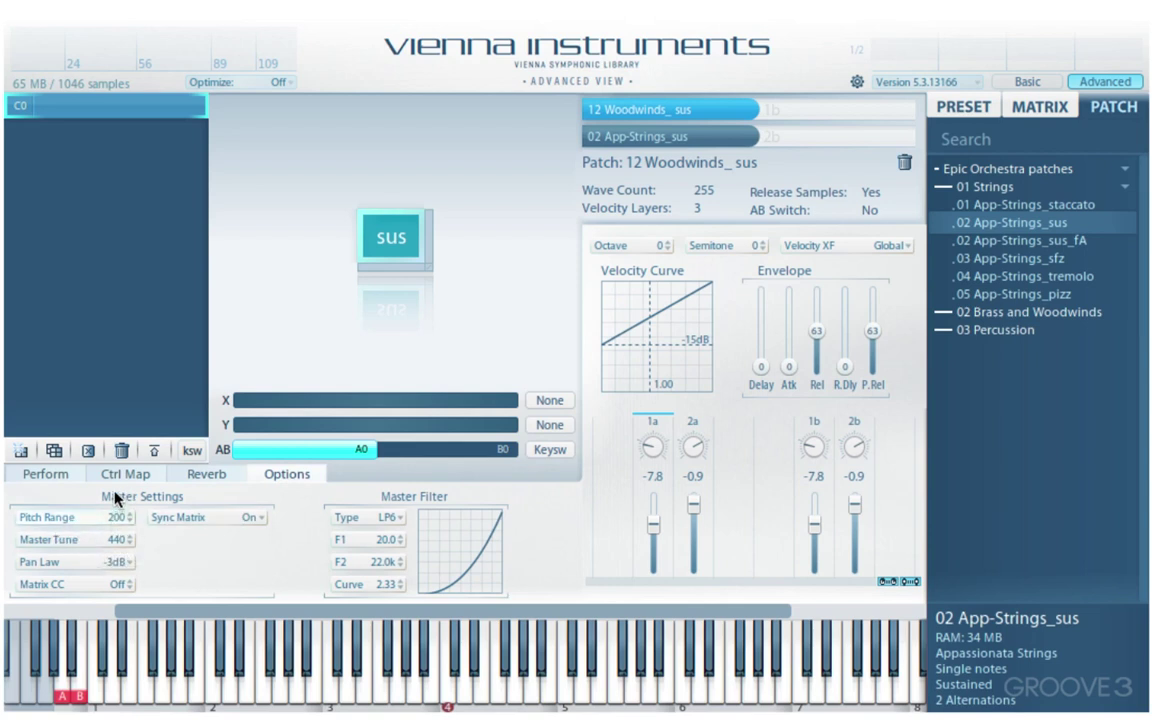
pyautogui.click(126, 521)
pyautogui.click(127, 515)
pyautogui.click(124, 562)
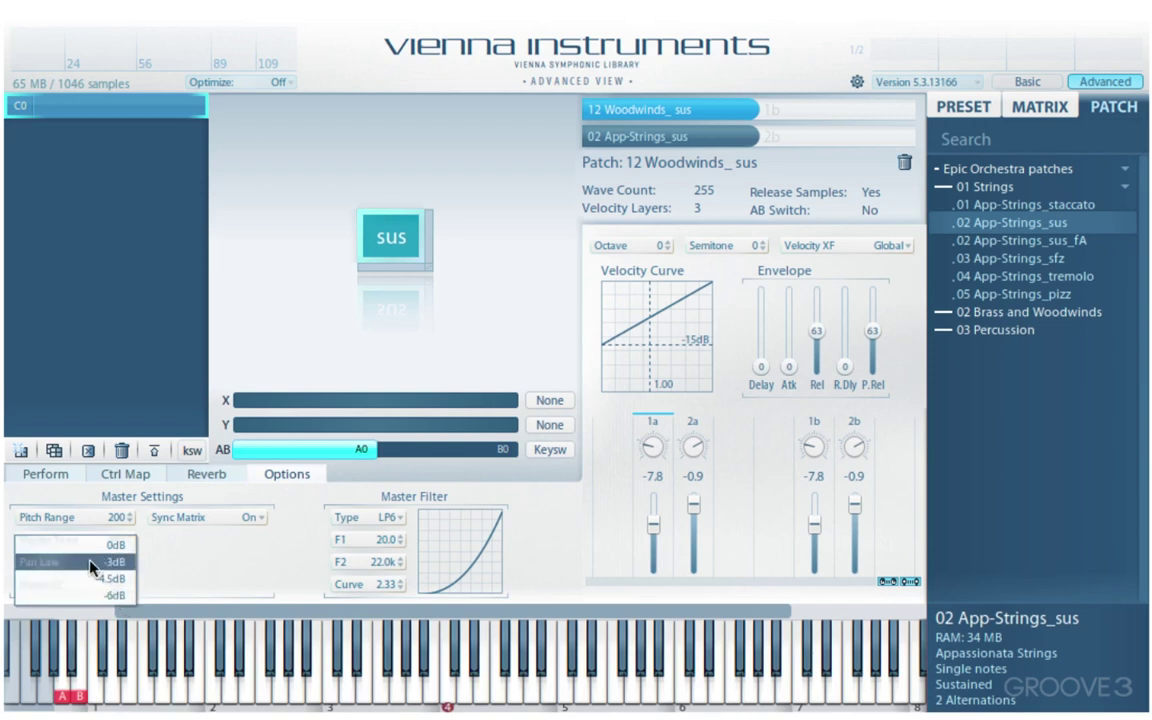
pyautogui.click(98, 564)
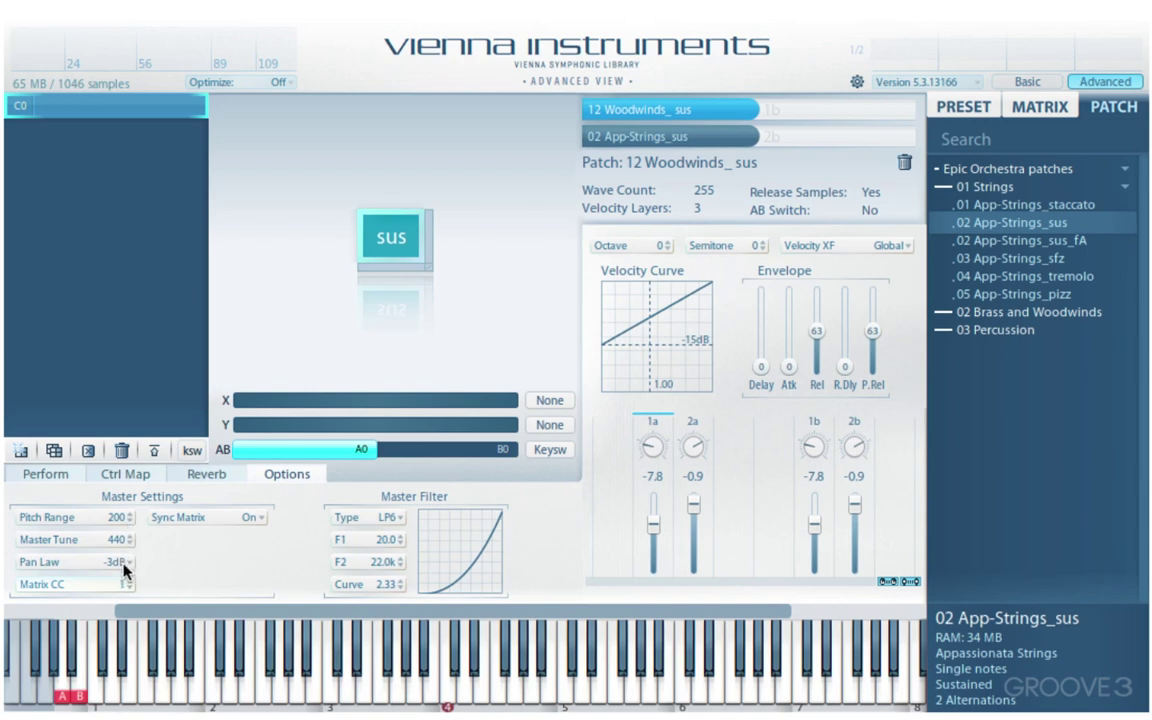
pyautogui.moveTo(124, 584); pyautogui.dragTo(137, 635)
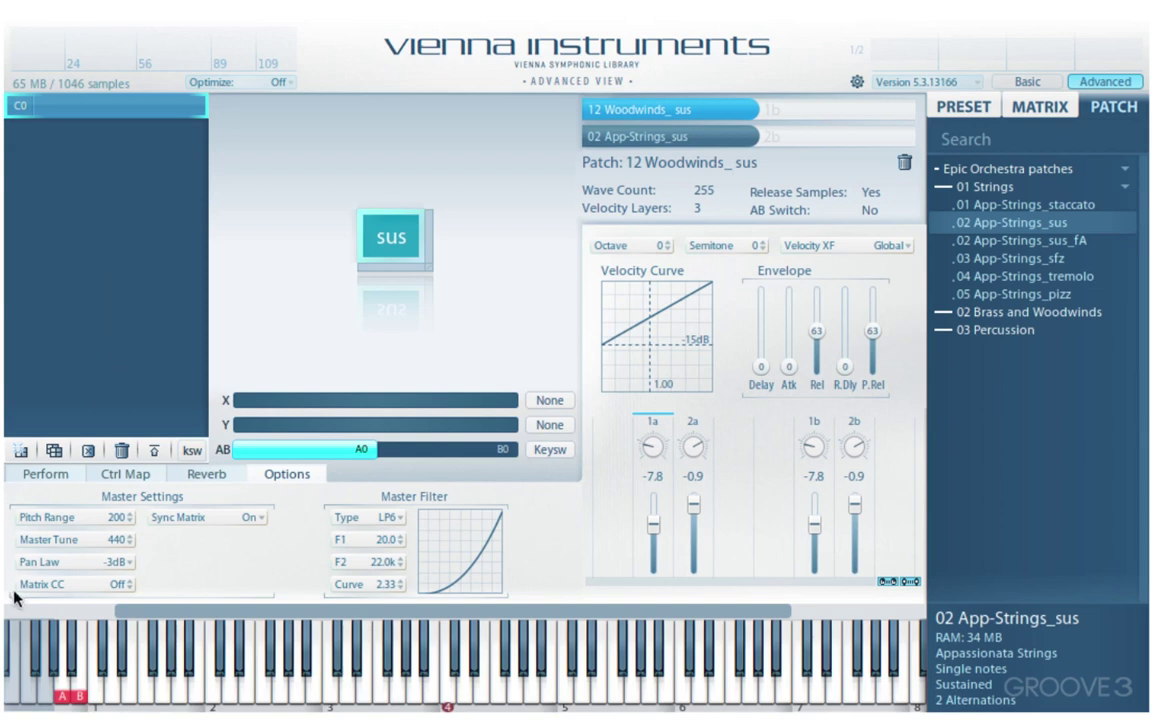
# Keep Sync Matrix On and drag the sus cell's corner out to a 6x4 grid
pyautogui.click(248, 518)
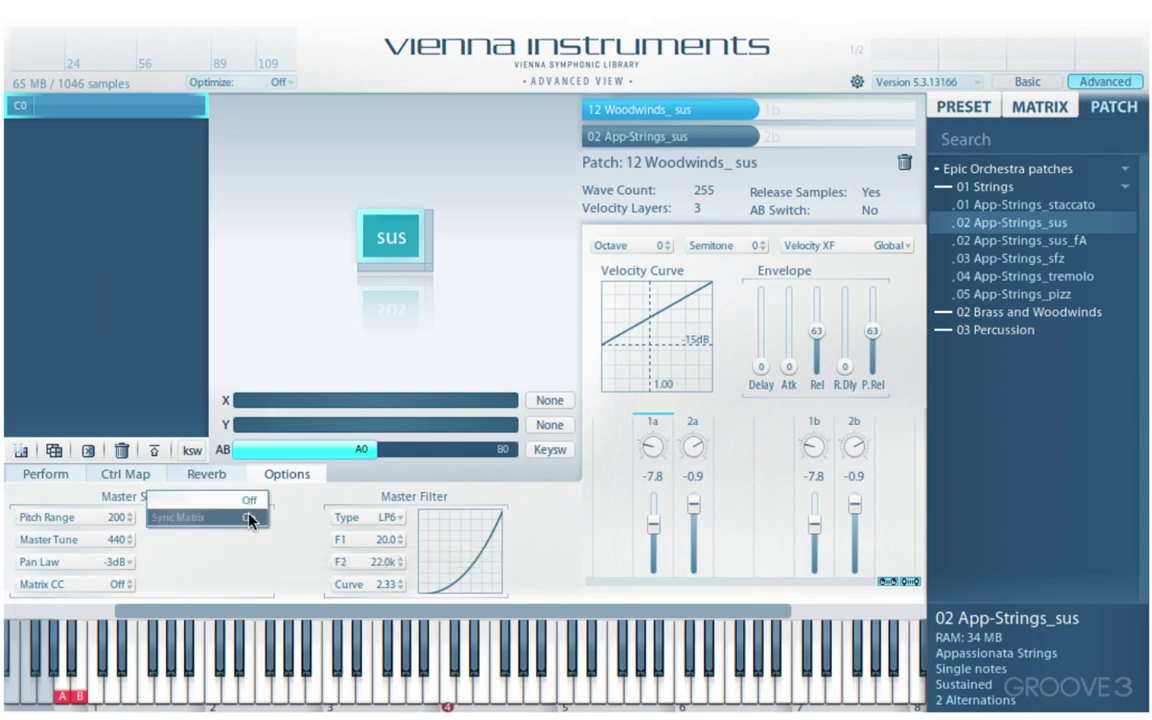
pyautogui.click(249, 518)
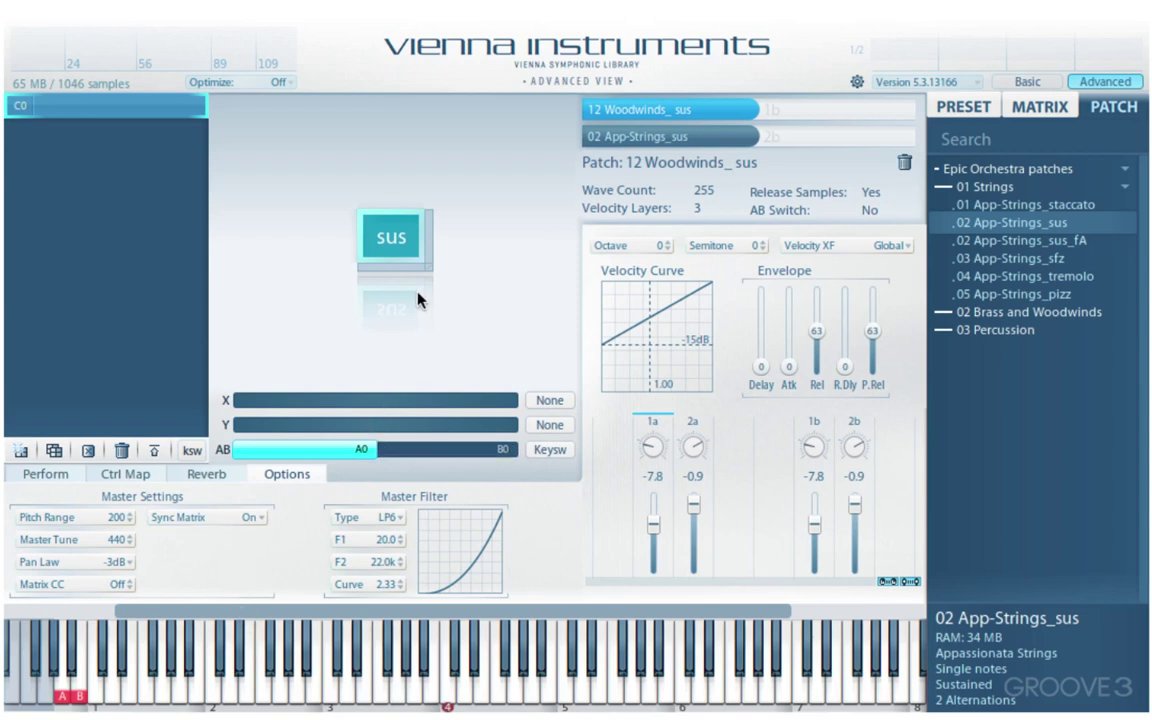
pyautogui.moveTo(417, 291); pyautogui.dragTo(477, 318)
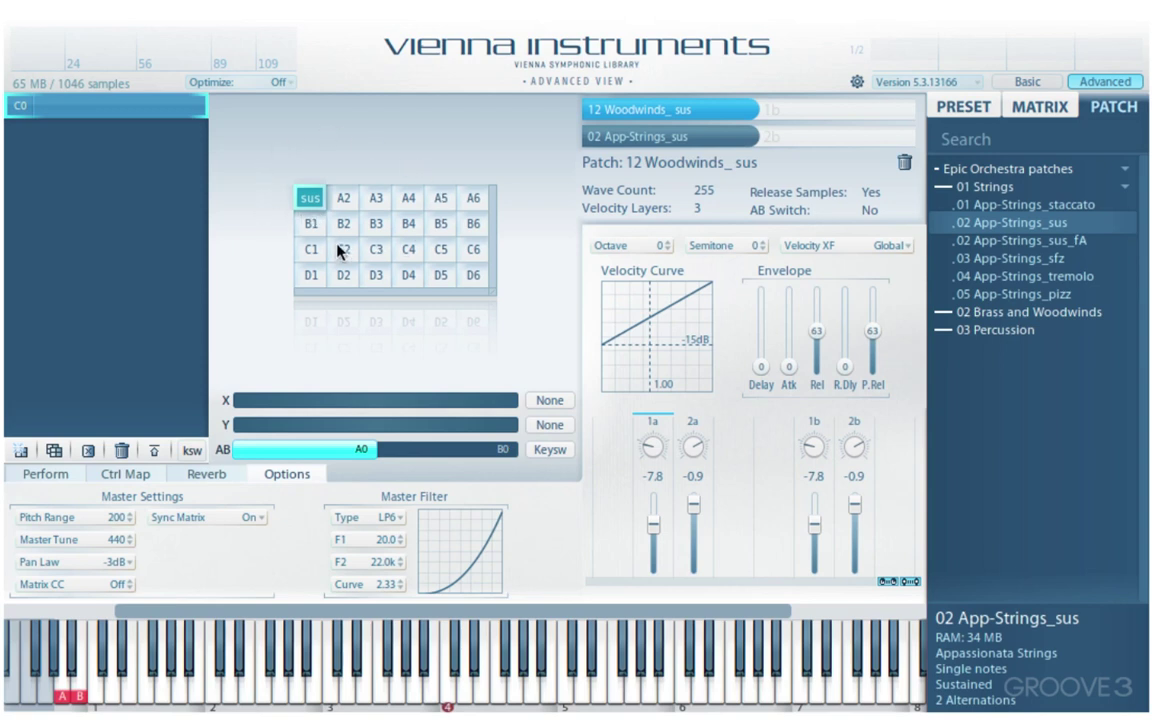
# Switch the master filter type to LP12 and back to LP6
pyautogui.click(384, 519)
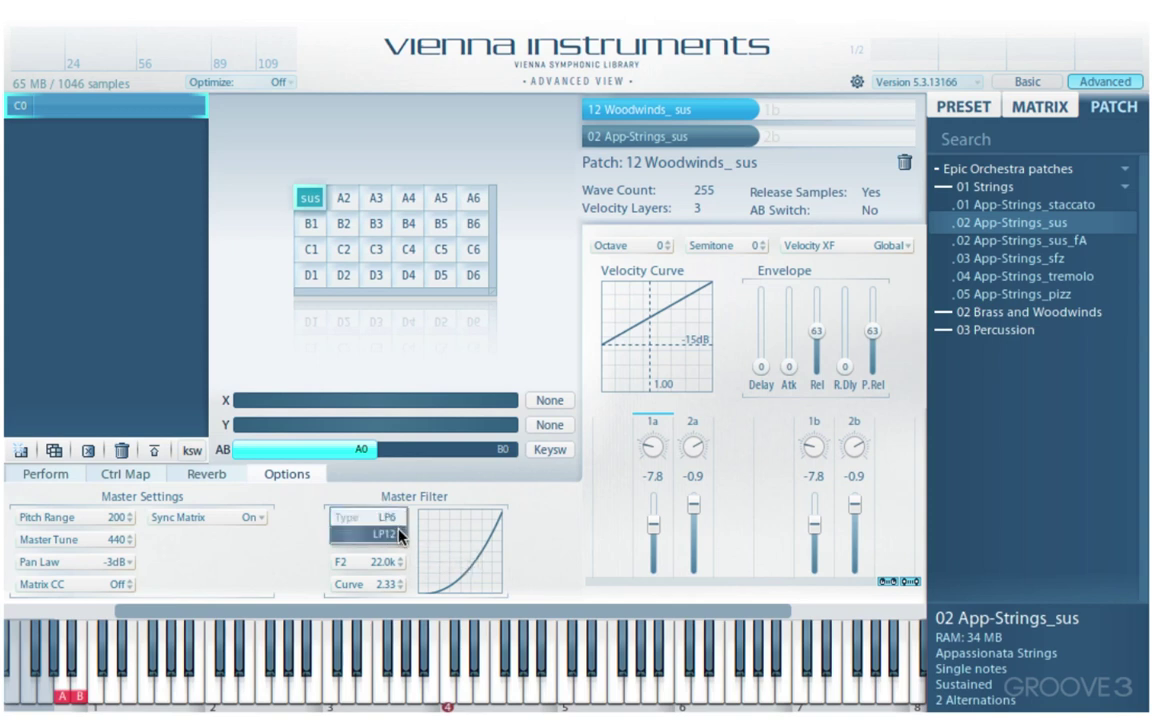
pyautogui.click(388, 533)
pyautogui.click(388, 518)
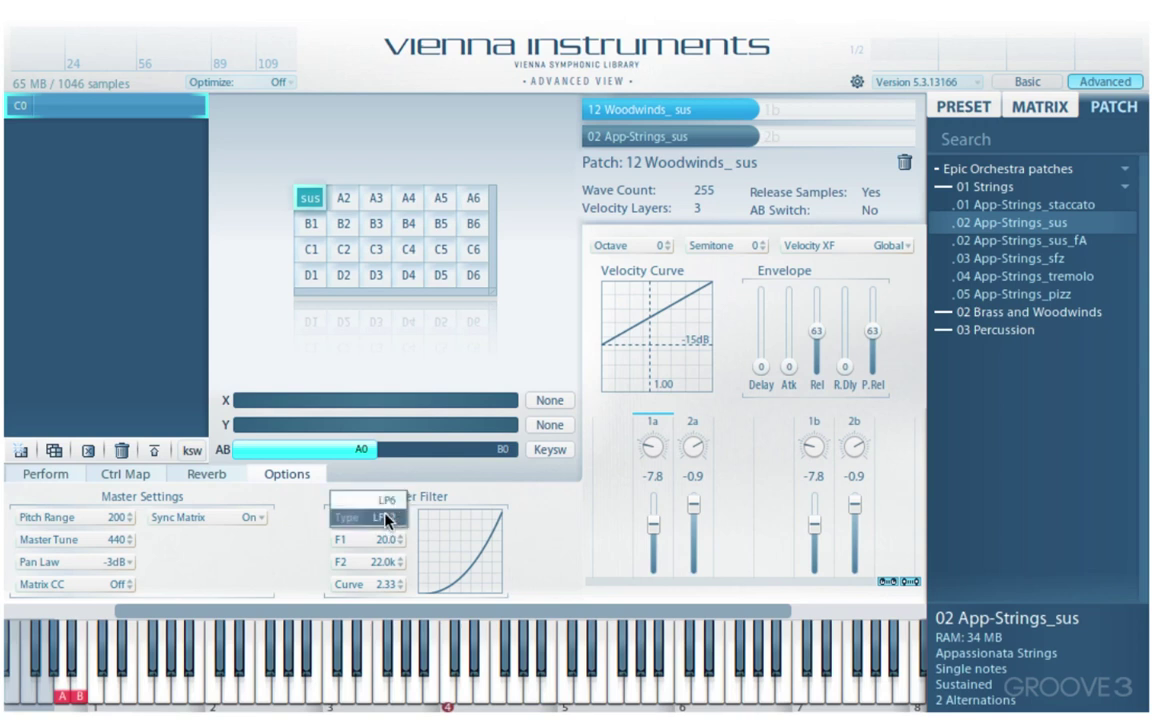
pyautogui.click(386, 500)
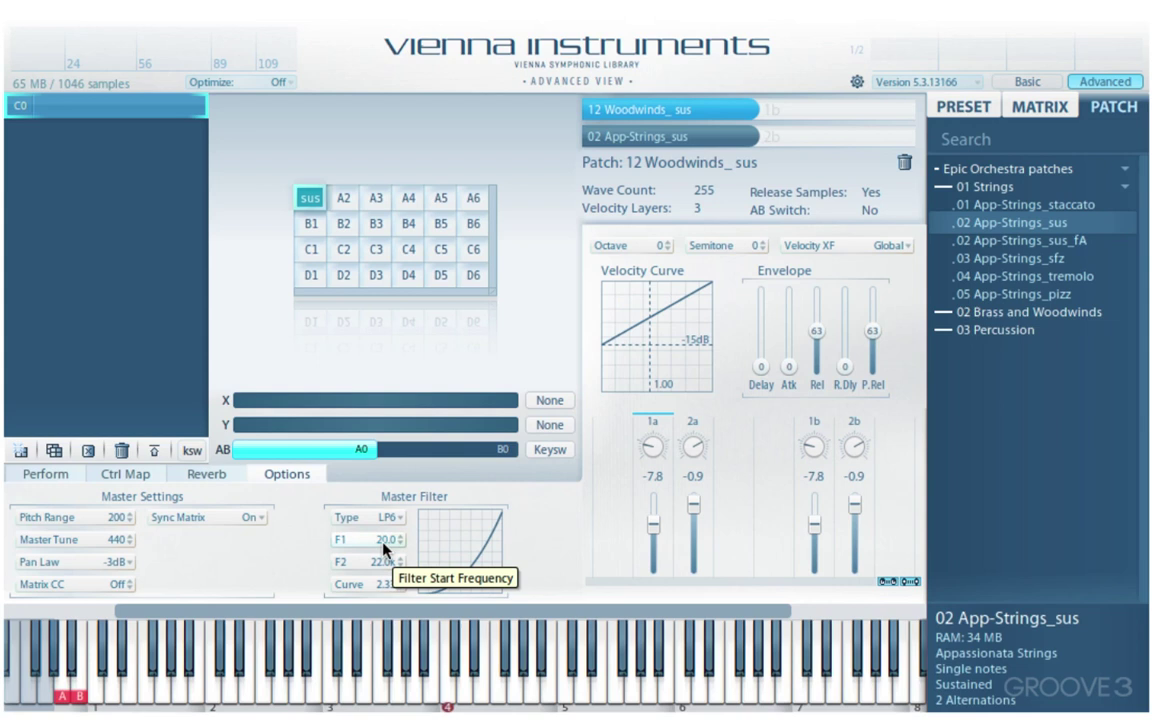
# Set master filter F1 to 31.0, F2 to 10.6k and Curve to 1.50
pyautogui.scroll(5, 388, 545)
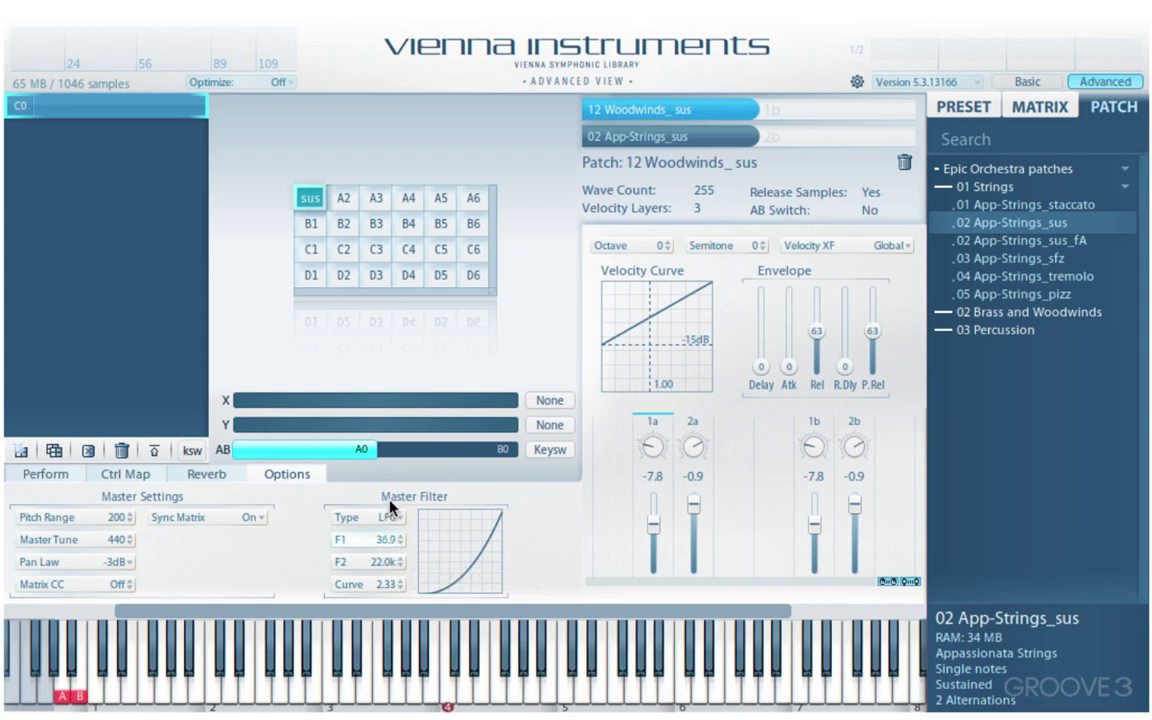
pyautogui.scroll(-2, 390, 540)
pyautogui.scroll(-3, 392, 562)
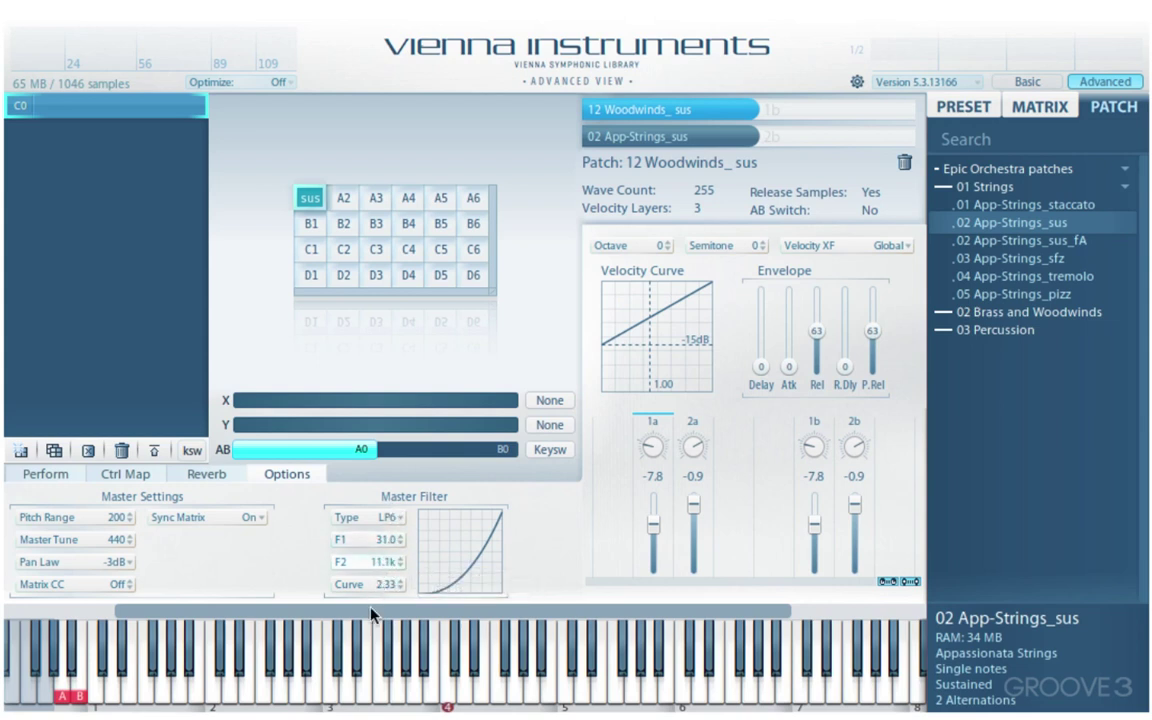
pyautogui.scroll(3, 388, 585)
pyautogui.scroll(-1, 386, 562)
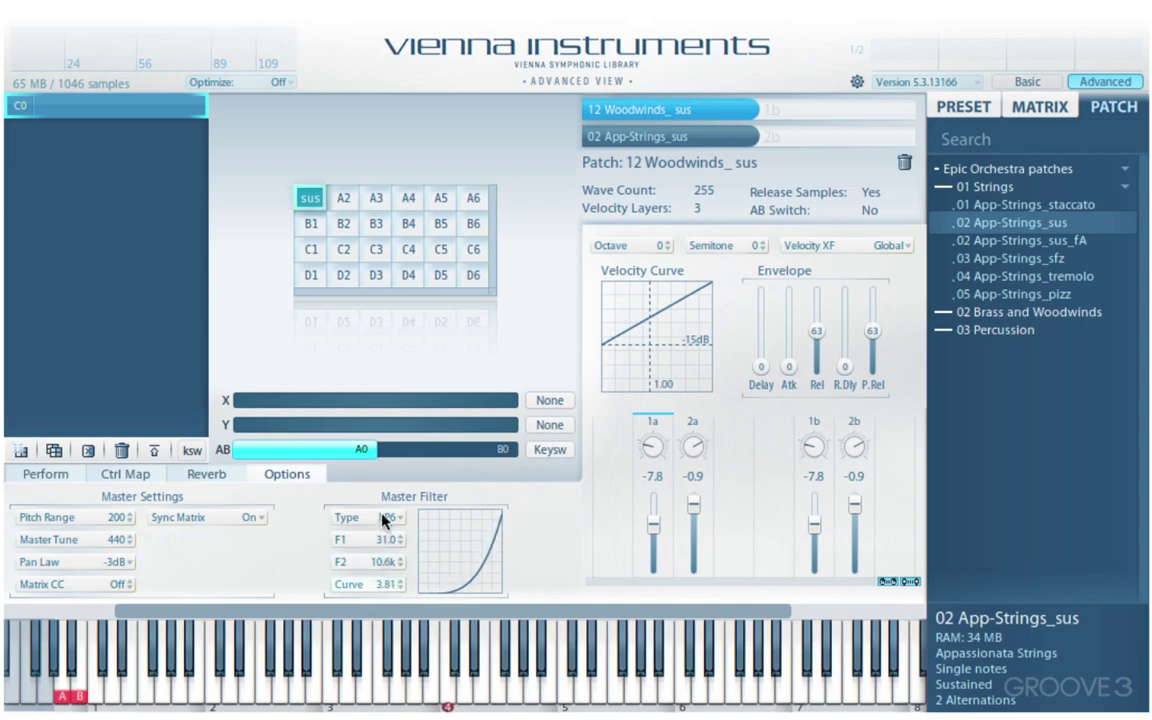
pyautogui.scroll(-6, 450, 565)
pyautogui.scroll(1, 462, 545)
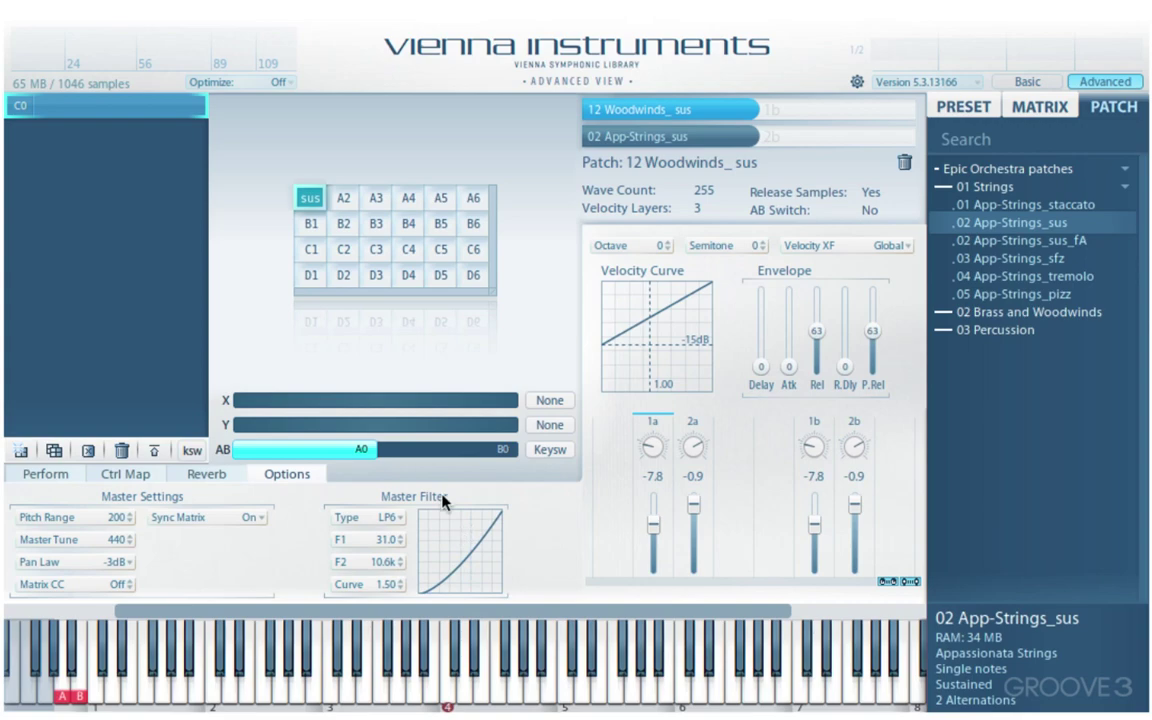